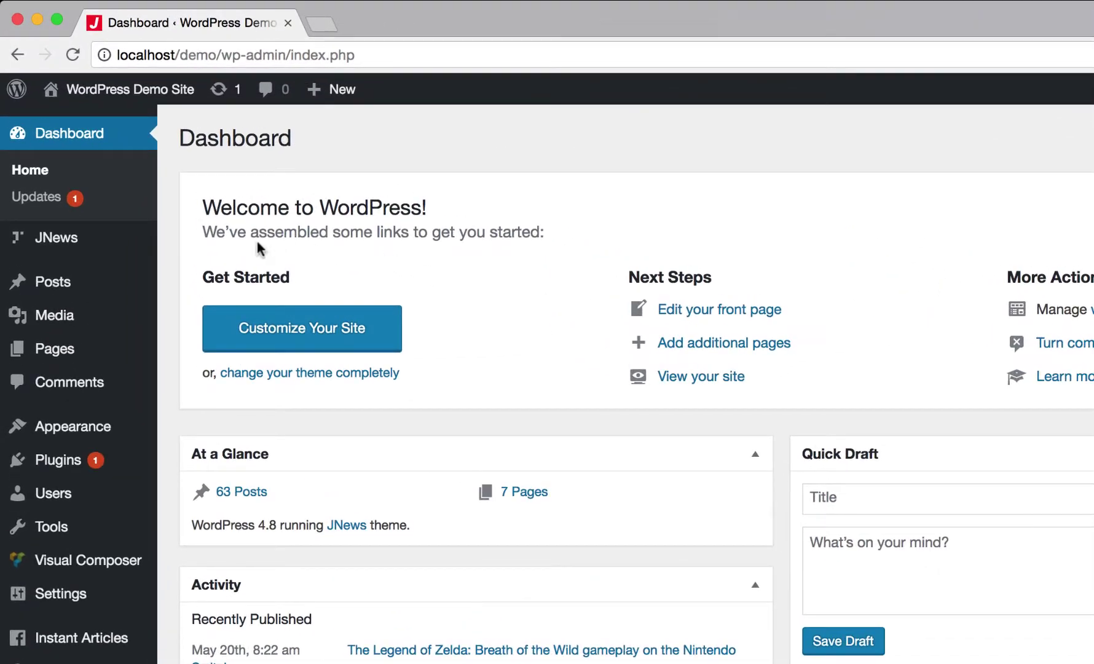
- Open the JNews Plugin page and scroll down to the Gallery plugin card
mouse_move(145, 241)
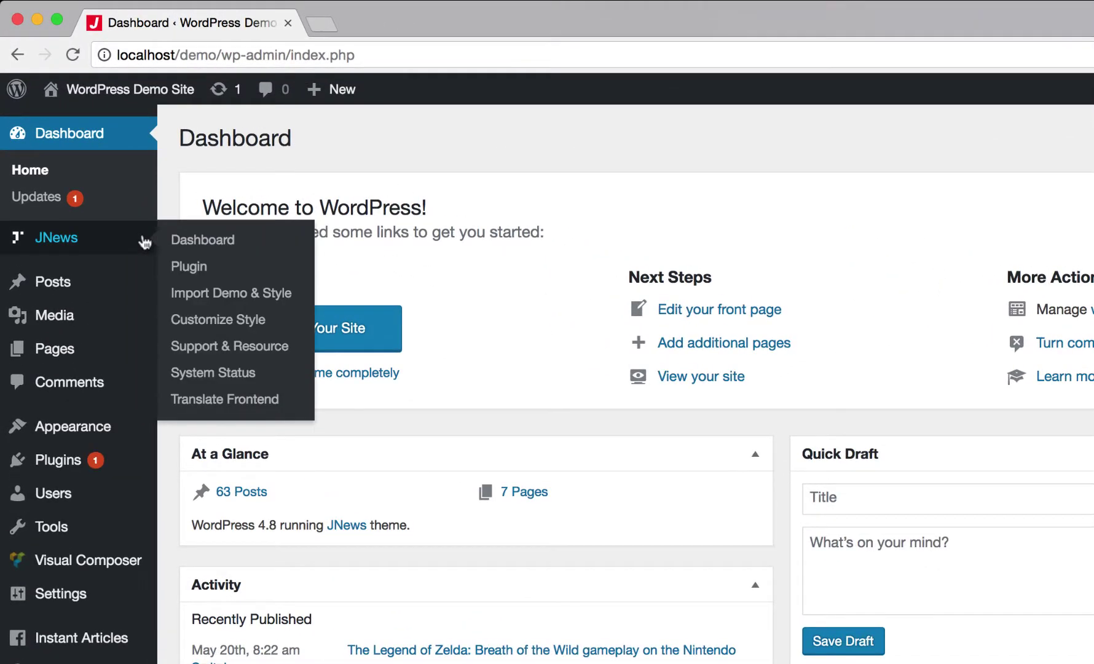
left_click(227, 271)
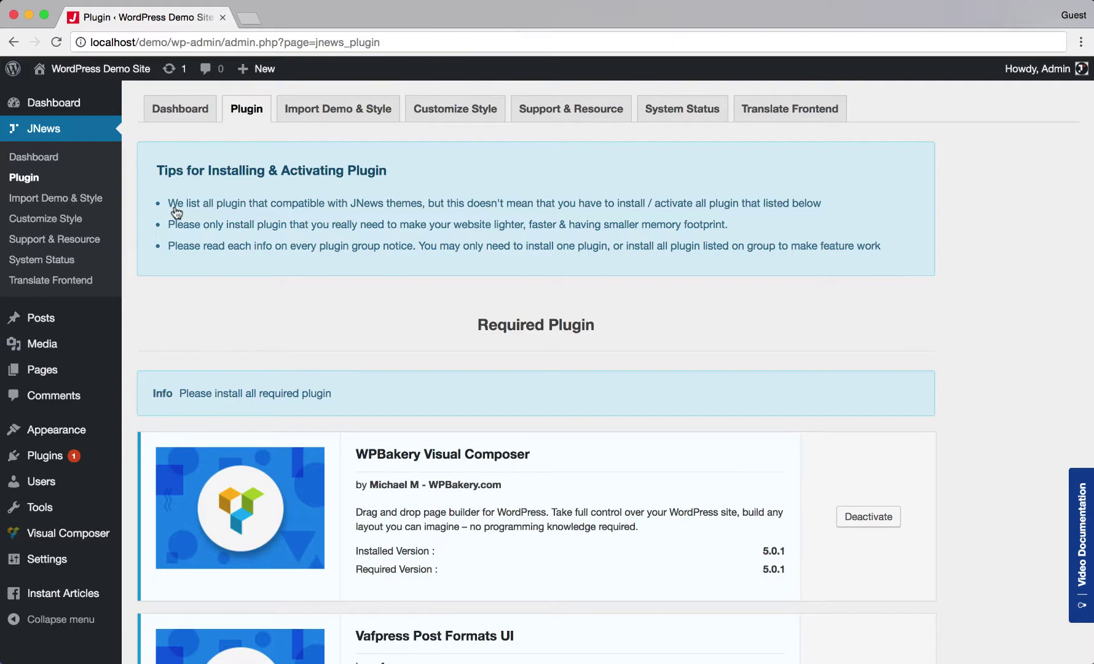
scroll(177, 212, "down", 20)
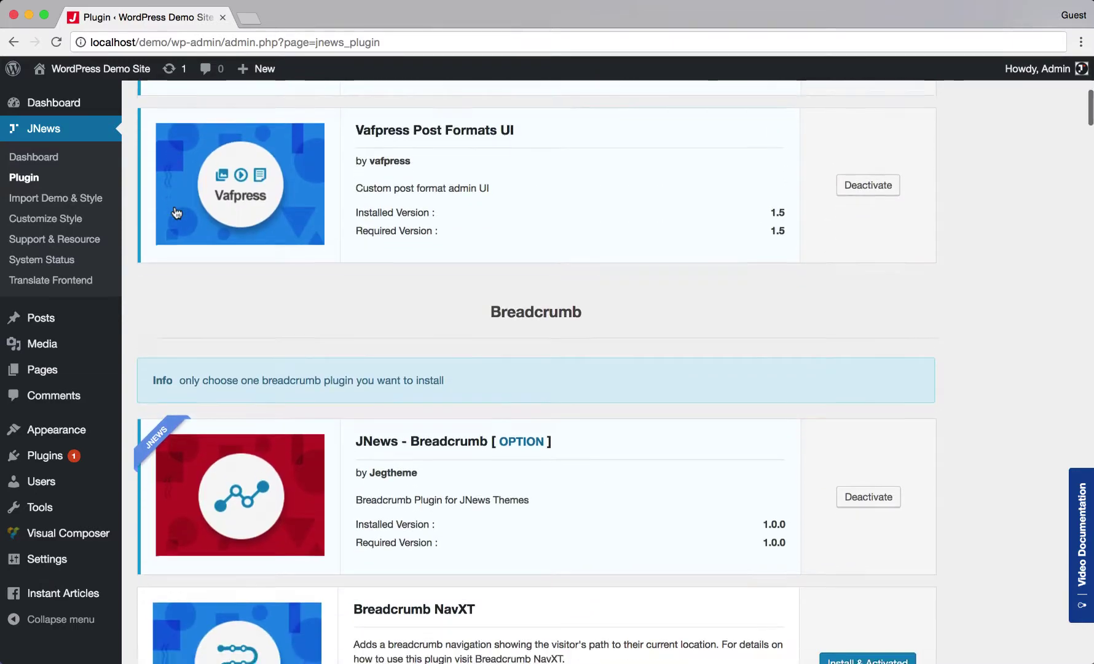
scroll(177, 212, "down", 20)
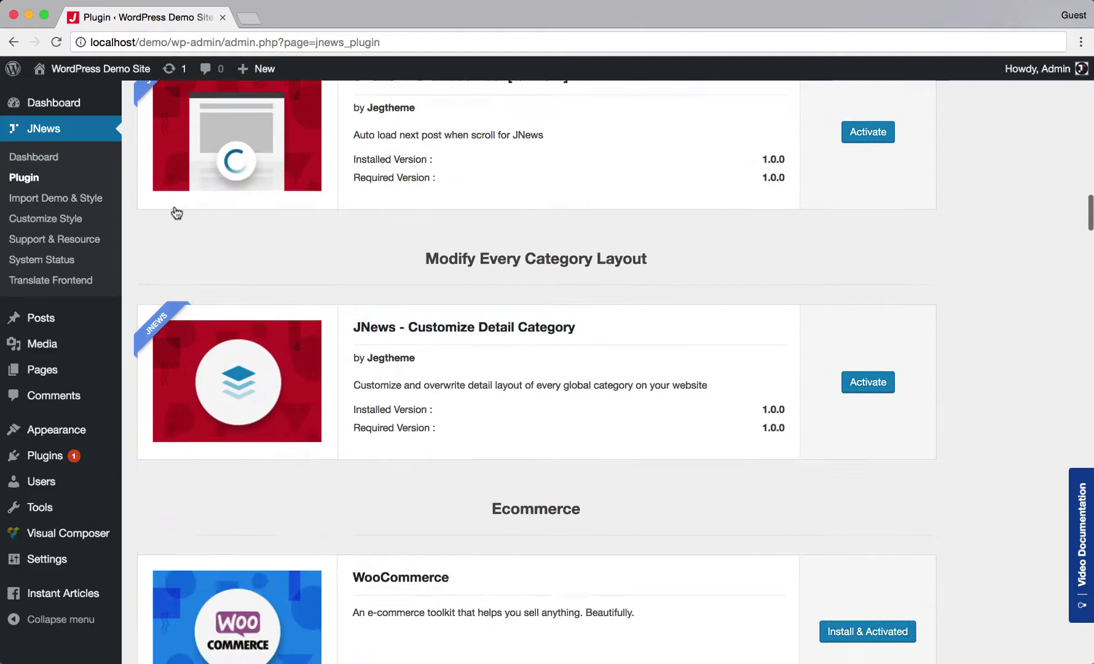
scroll(177, 212, "down", 20)
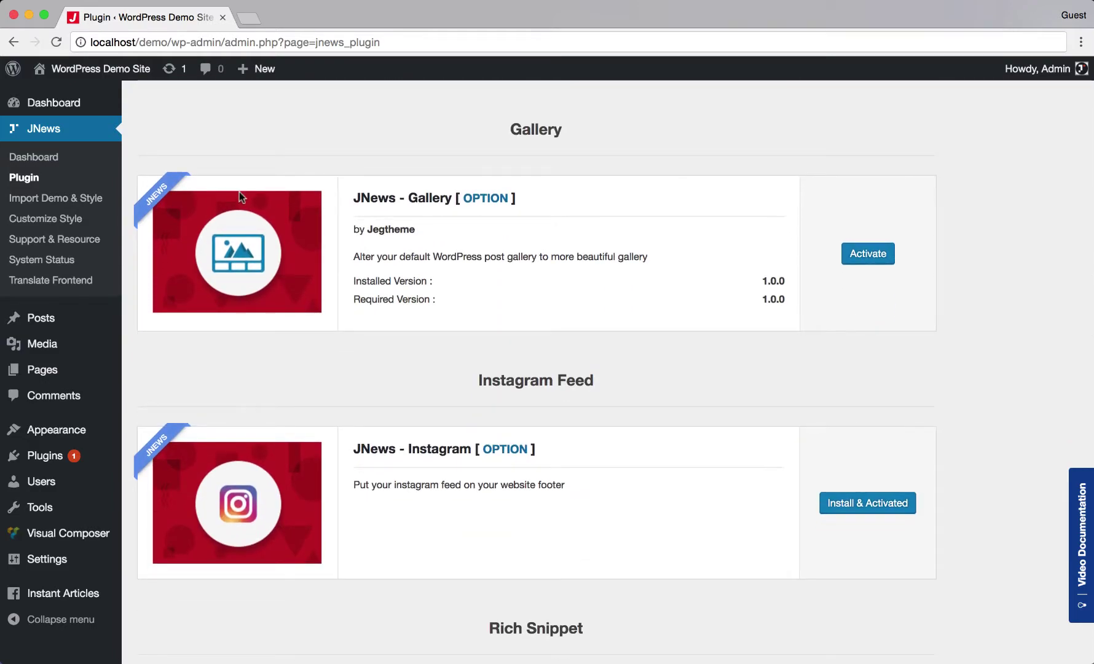
- Activate the JNews - Gallery plugin and open its options in the Customizer
left_click(867, 254)
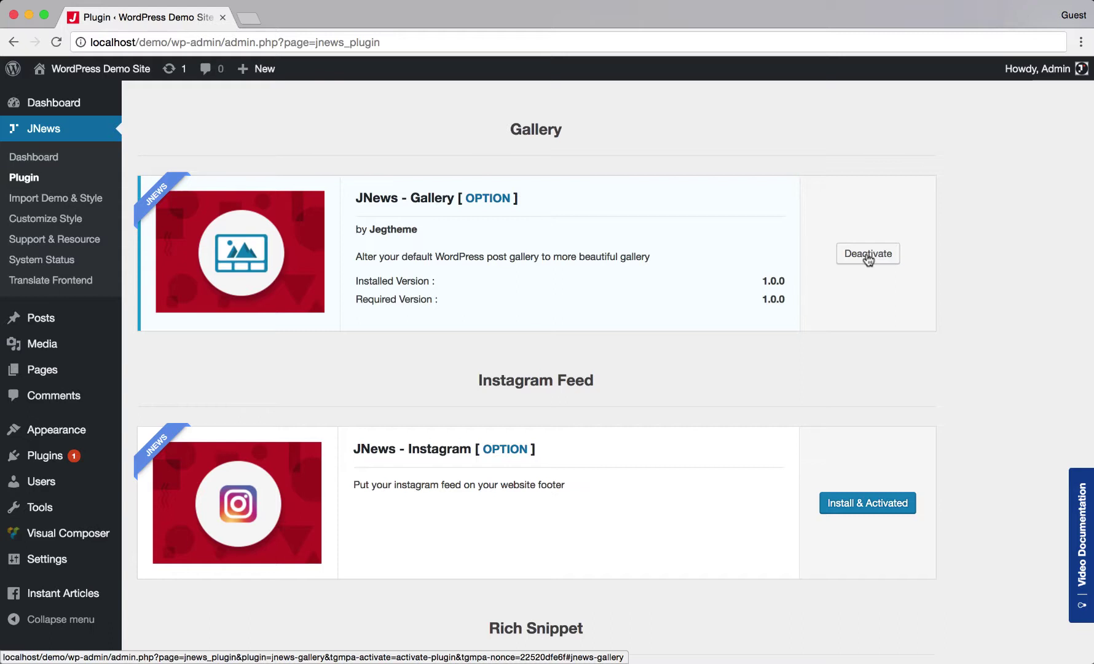
left_click(501, 199)
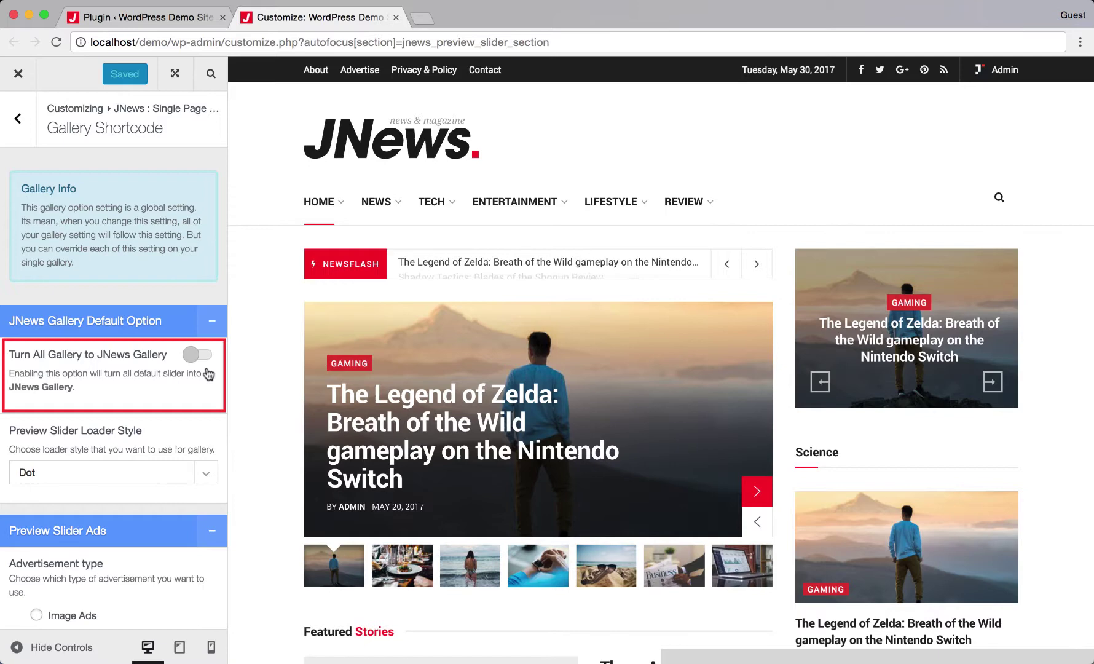
- Enable 'Turn All Gallery to JNews Gallery' in the Gallery Shortcode section
left_click(191, 356)
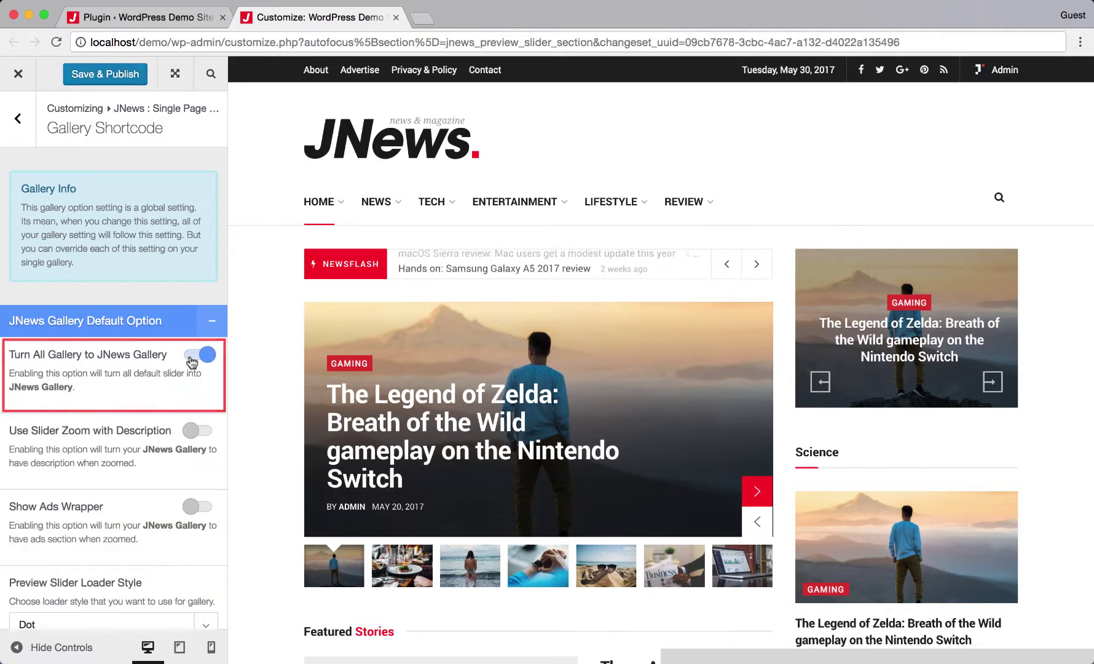
scroll(212, 396, "down", 4)
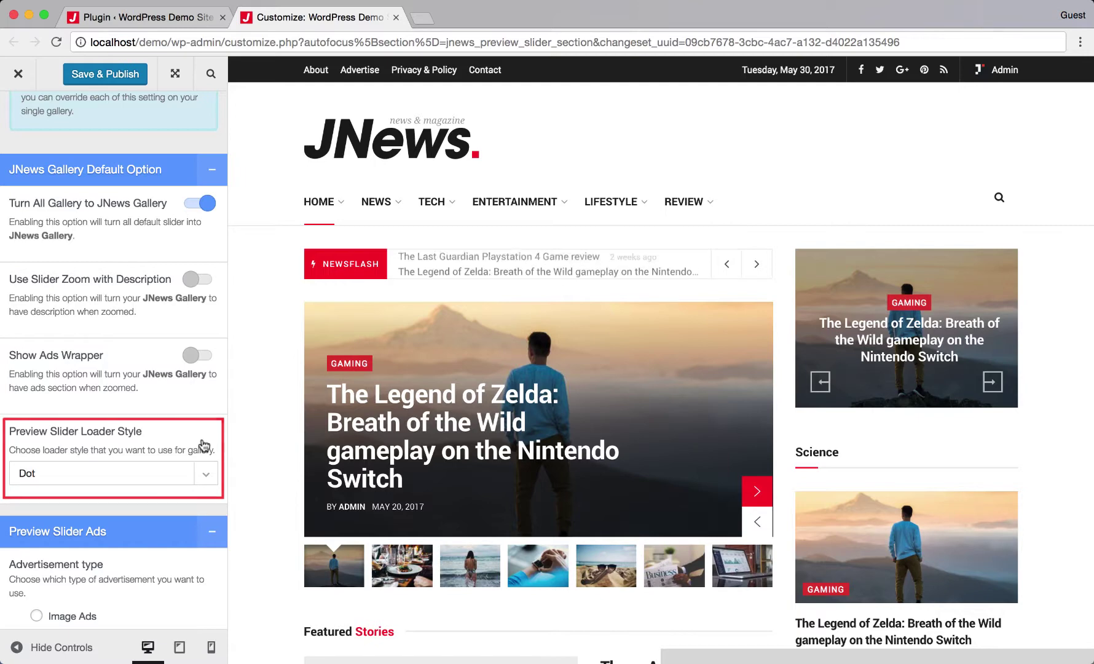
- Keep Dot as the Preview Slider Loader Style and Save & Publish the settings
left_click(171, 475)
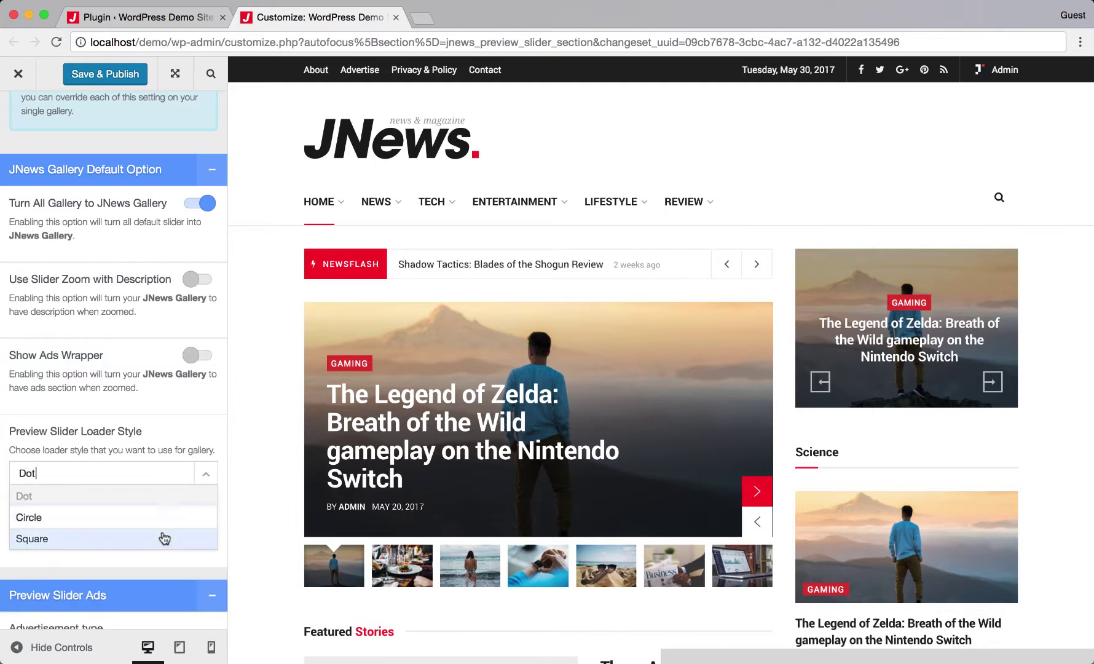
left_click(171, 490)
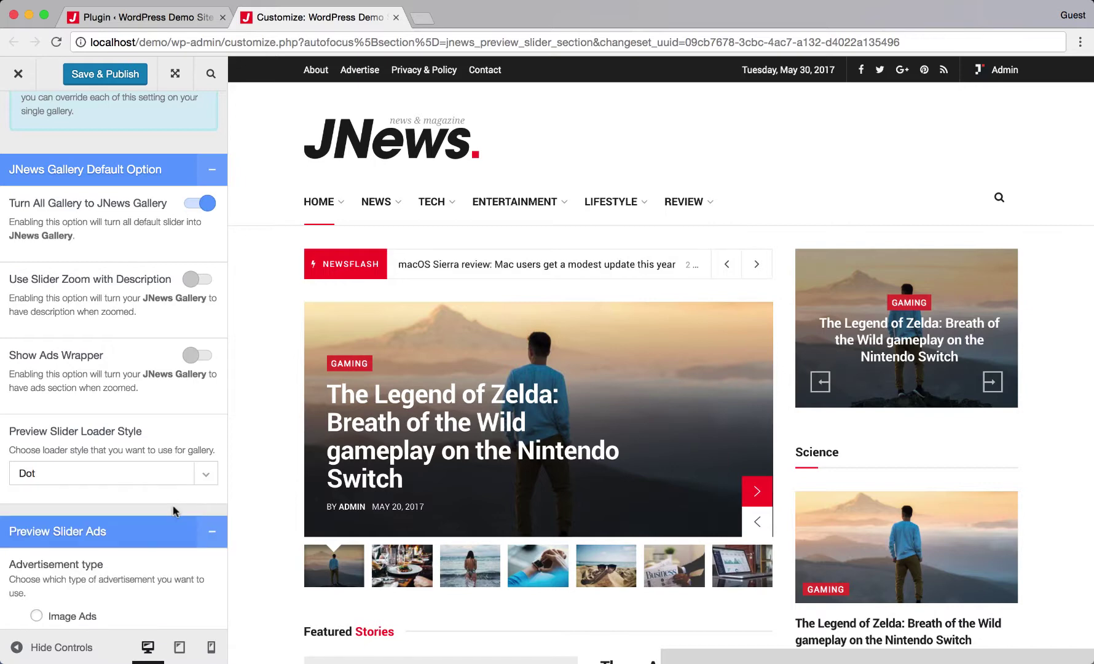
scroll(171, 513, "down", 3)
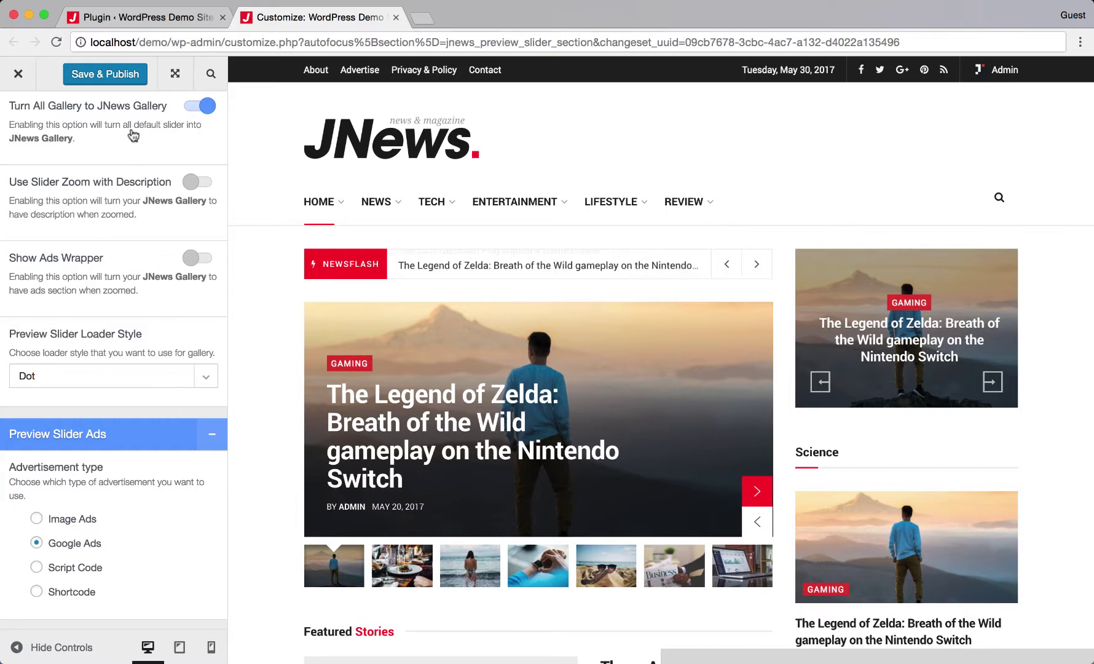
left_click(122, 75)
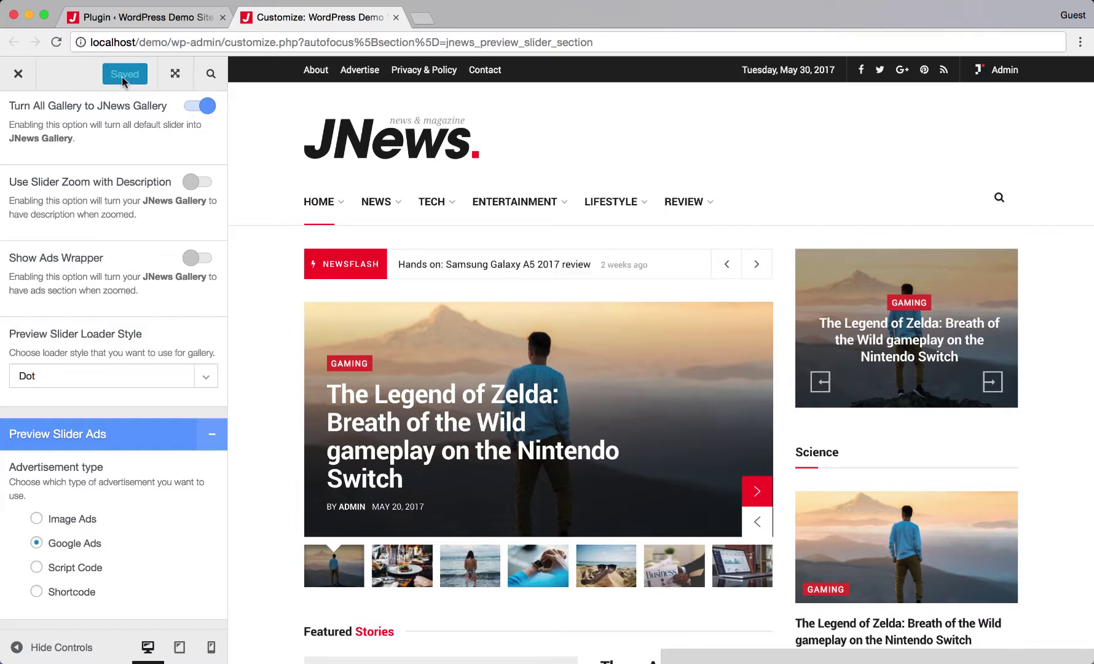
- Leave the Customizer and edit the Zelda Breath of the Wild post from All Posts
left_click(19, 75)
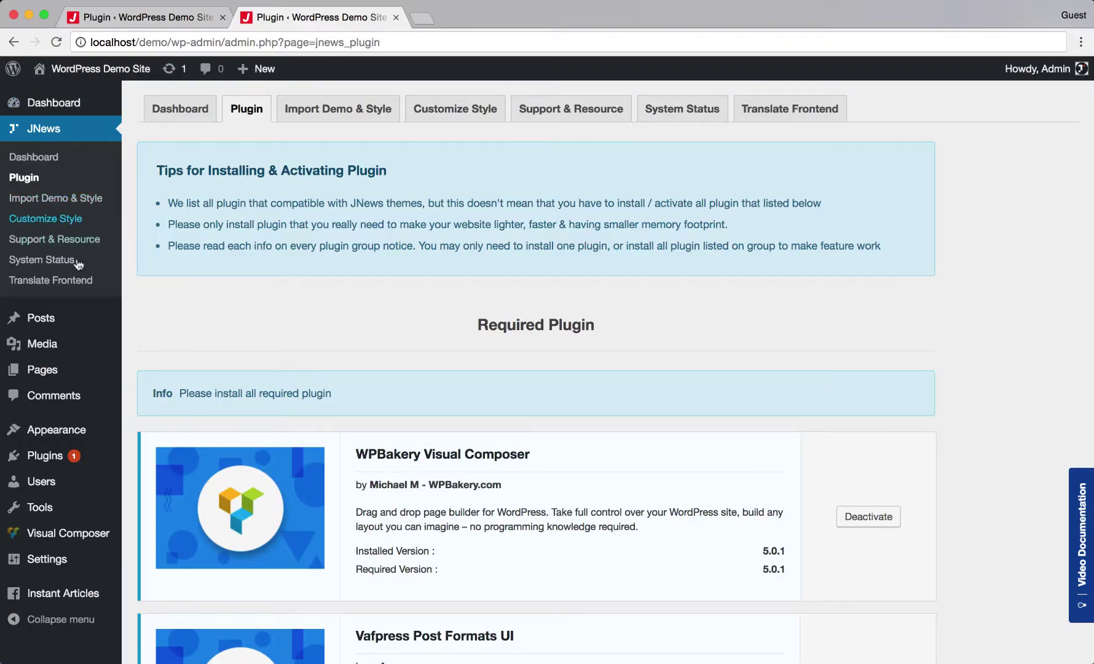
mouse_move(74, 315)
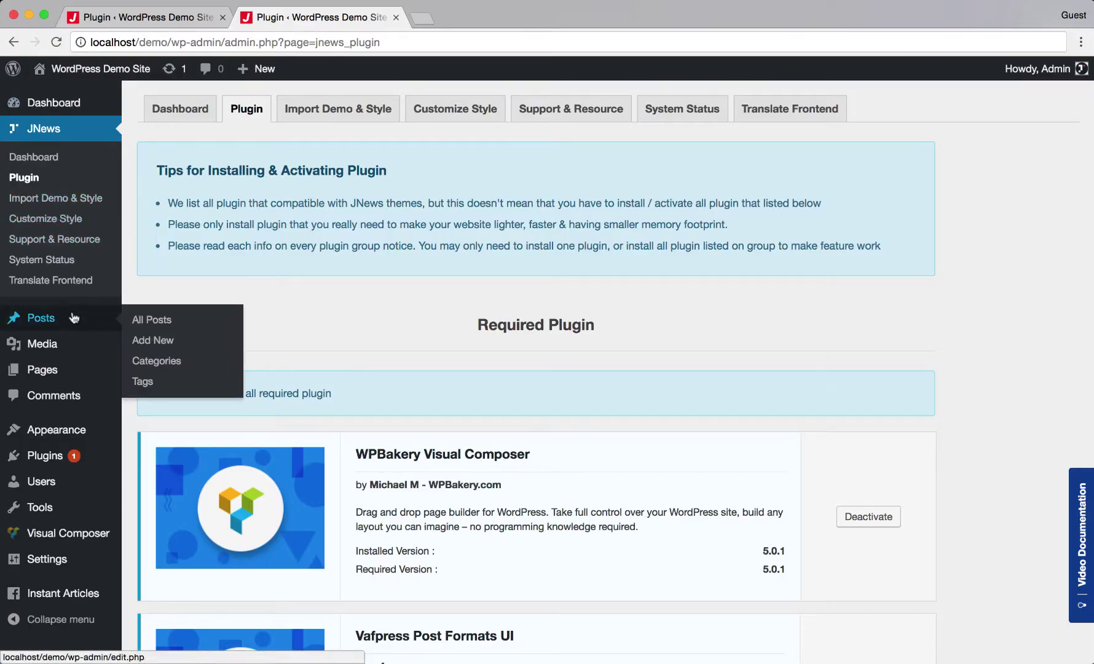
left_click(188, 323)
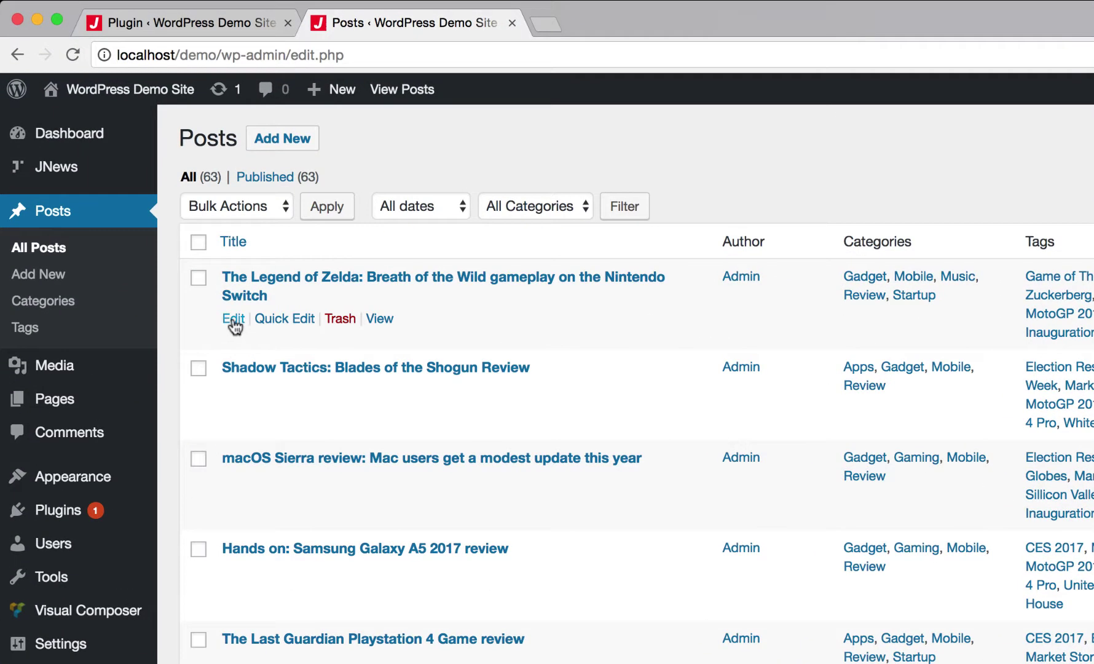
left_click(234, 320)
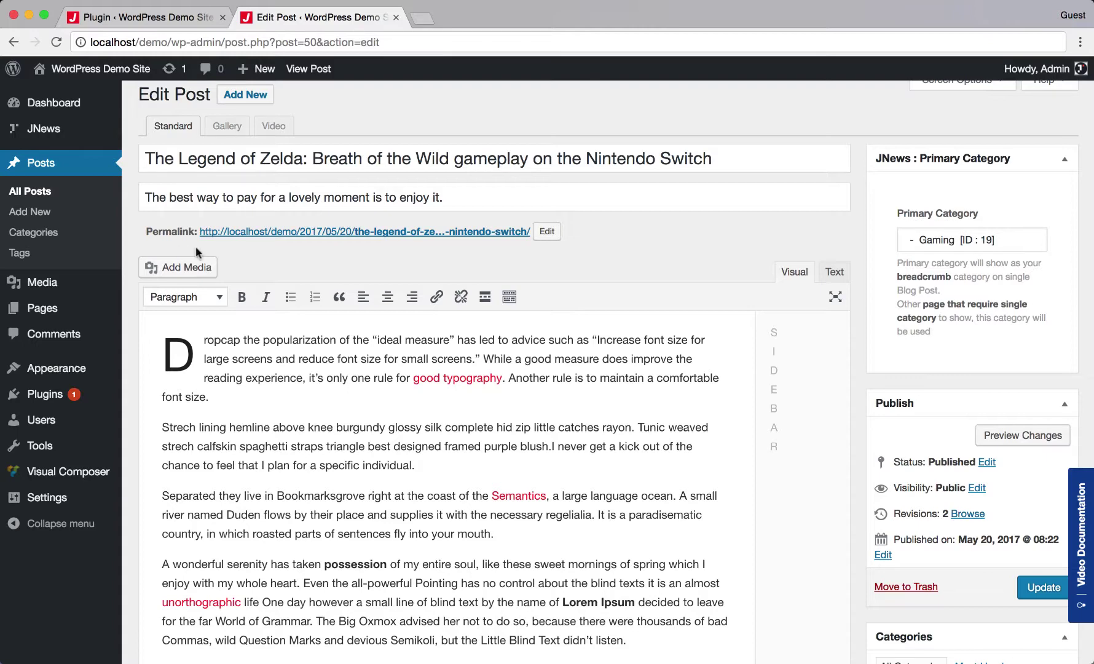
- Add a blank paragraph after 'individual.' and start a gallery from the Media Library
left_click(420, 458)
key("Return")
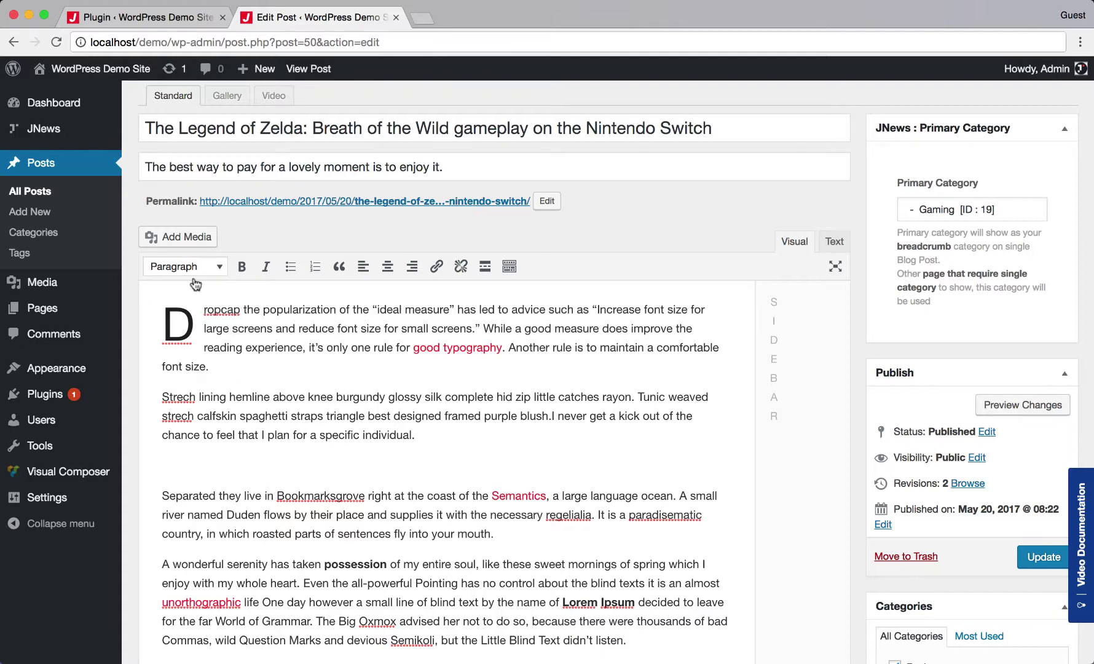
left_click(183, 238)
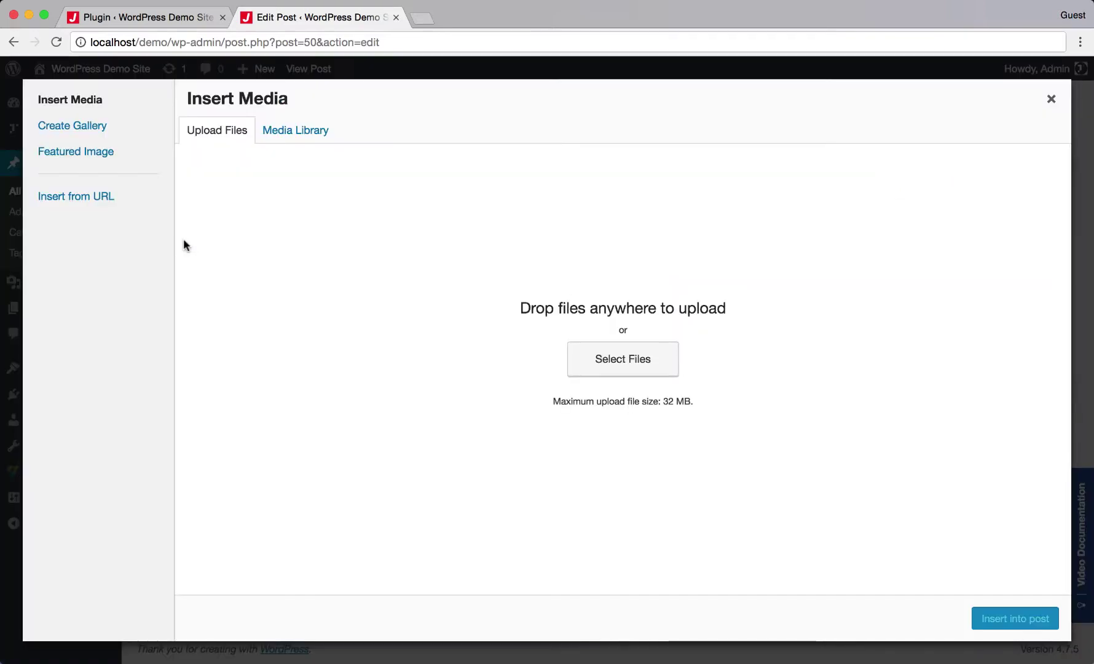
left_click(112, 133)
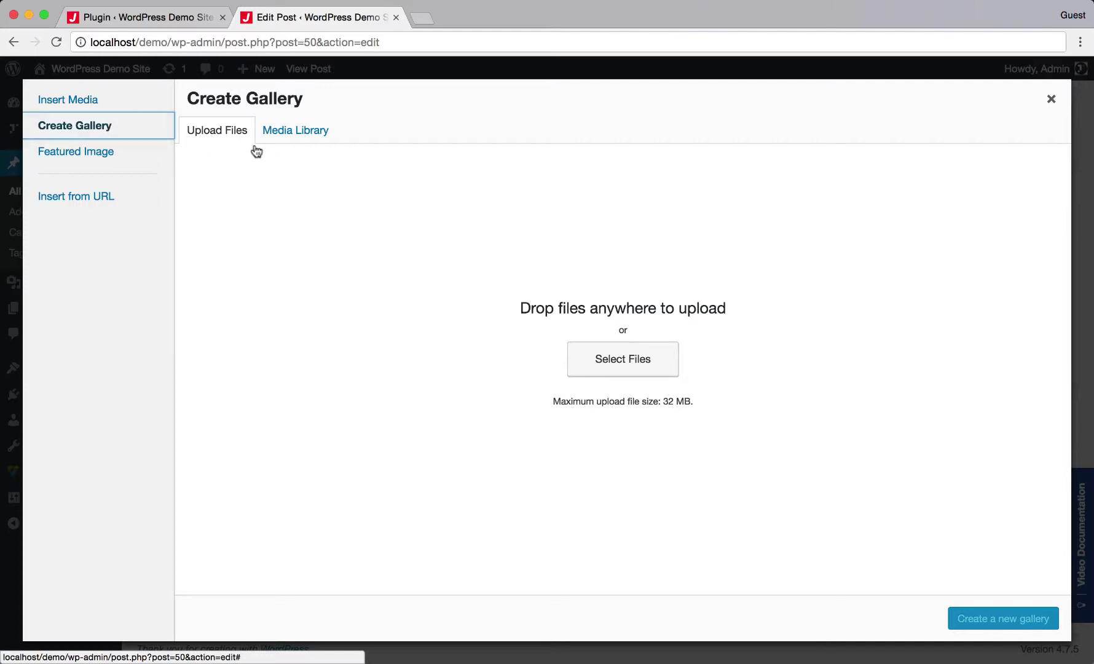
left_click(273, 132)
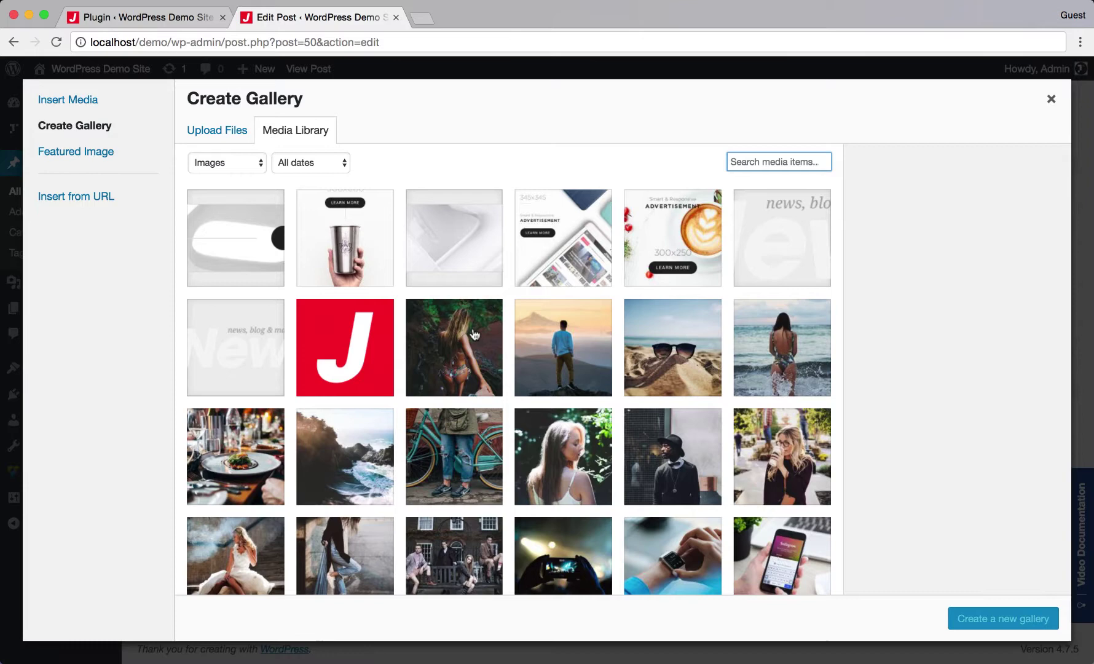
- Select eight images, from the woman among leaves through the fashion4 photo
left_click(473, 336)
left_click(573, 346)
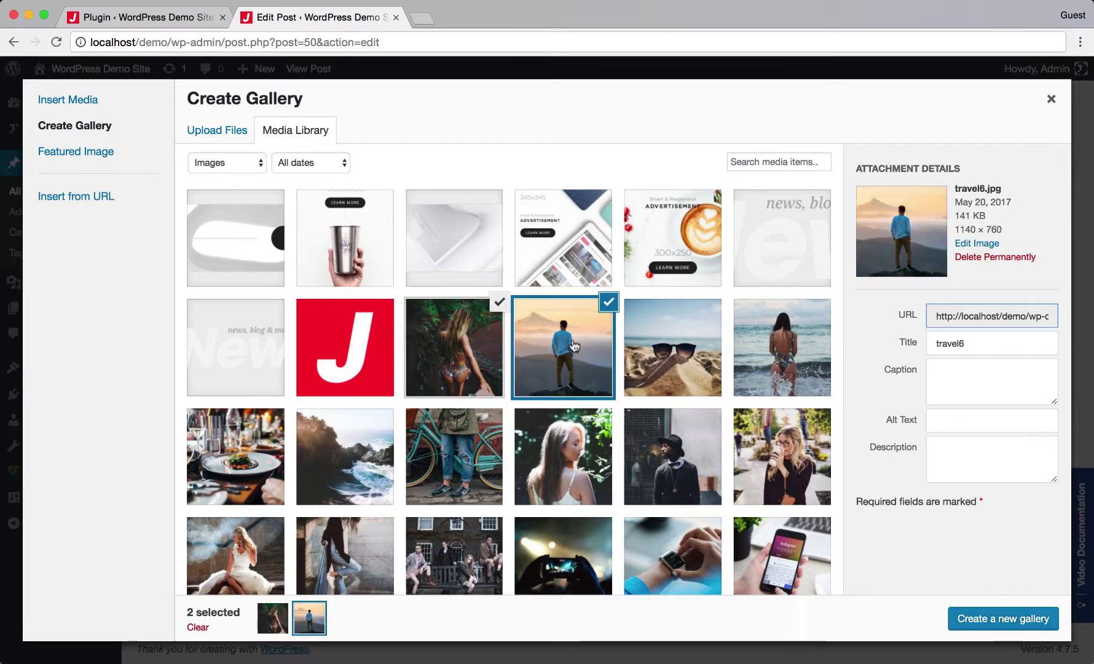
left_click(665, 345)
left_click(774, 345)
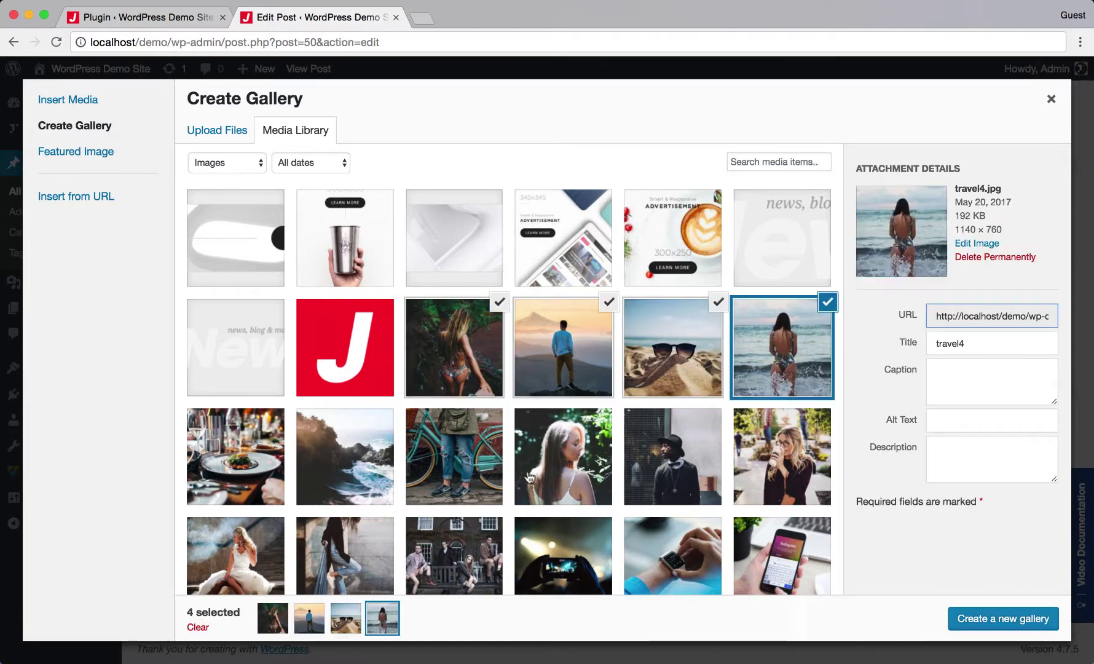
left_click(474, 465)
left_click(565, 454)
left_click(658, 451)
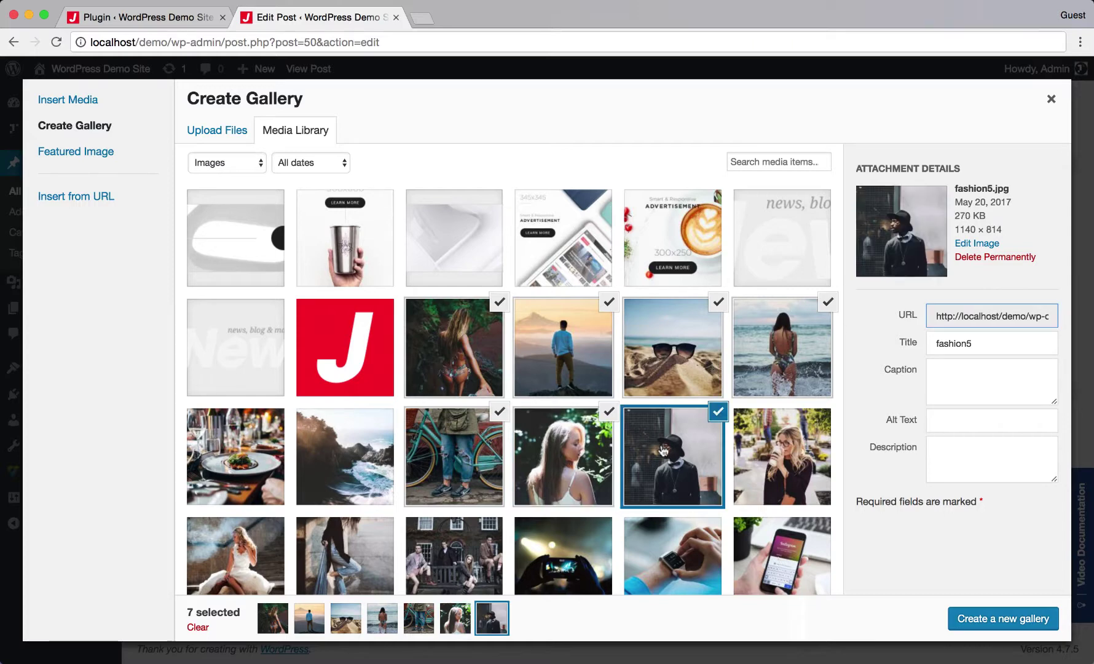
left_click(784, 444)
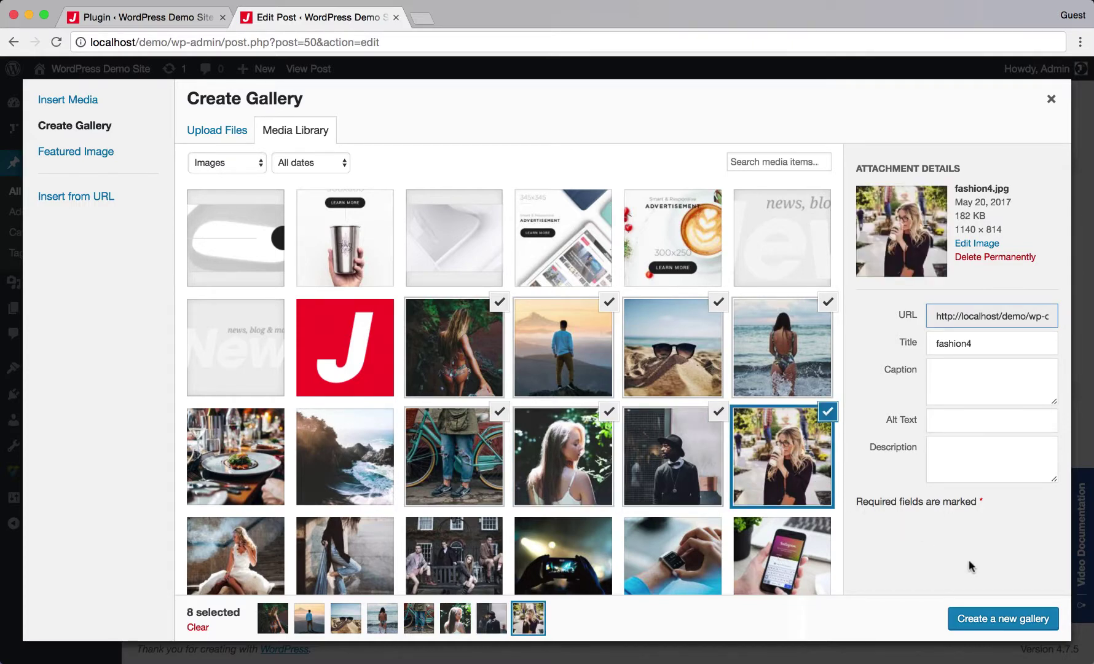
- Create the gallery with JNews slider and slider zoom on, titled 'JNews Gallery'
left_click(995, 622)
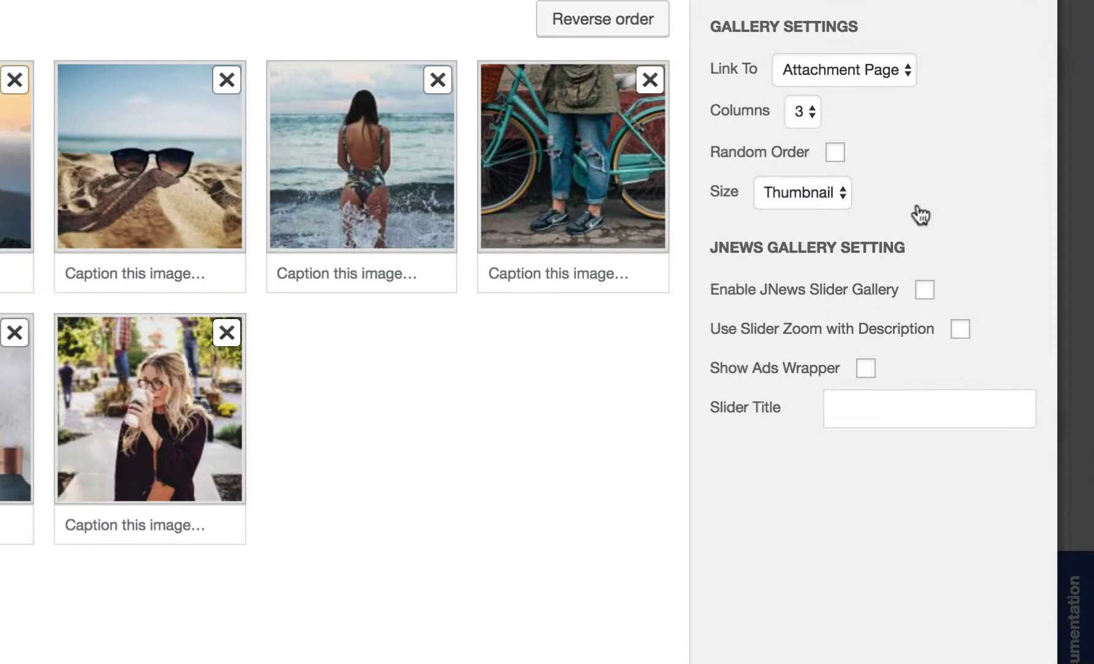
left_click(923, 290)
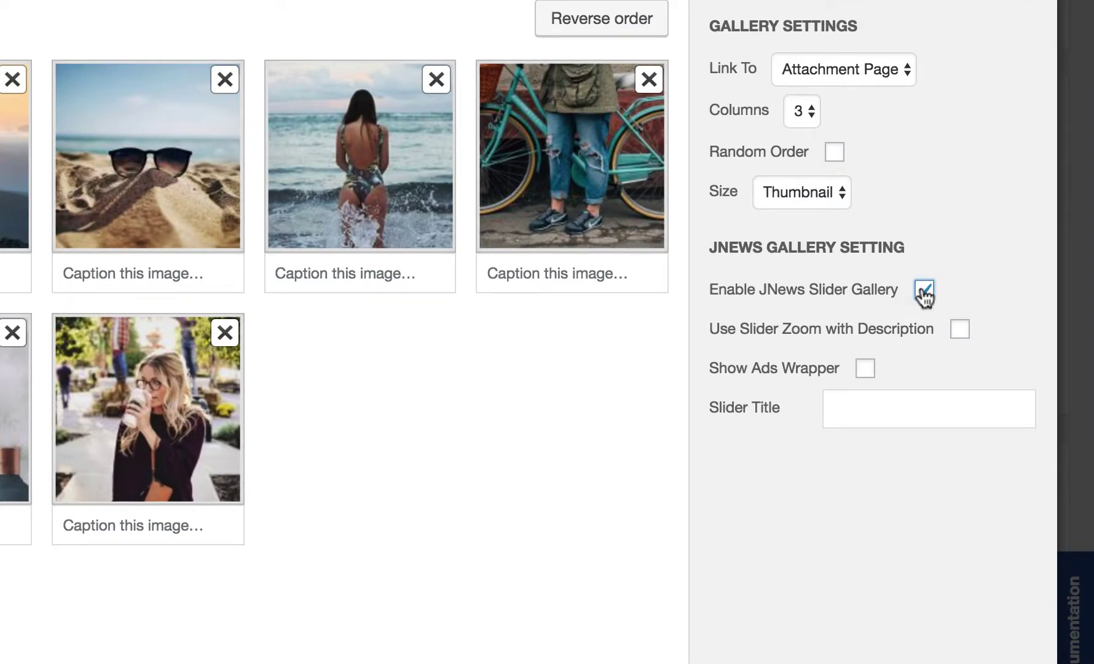
left_click(959, 330)
left_click(890, 413)
type("JNews Gallery")
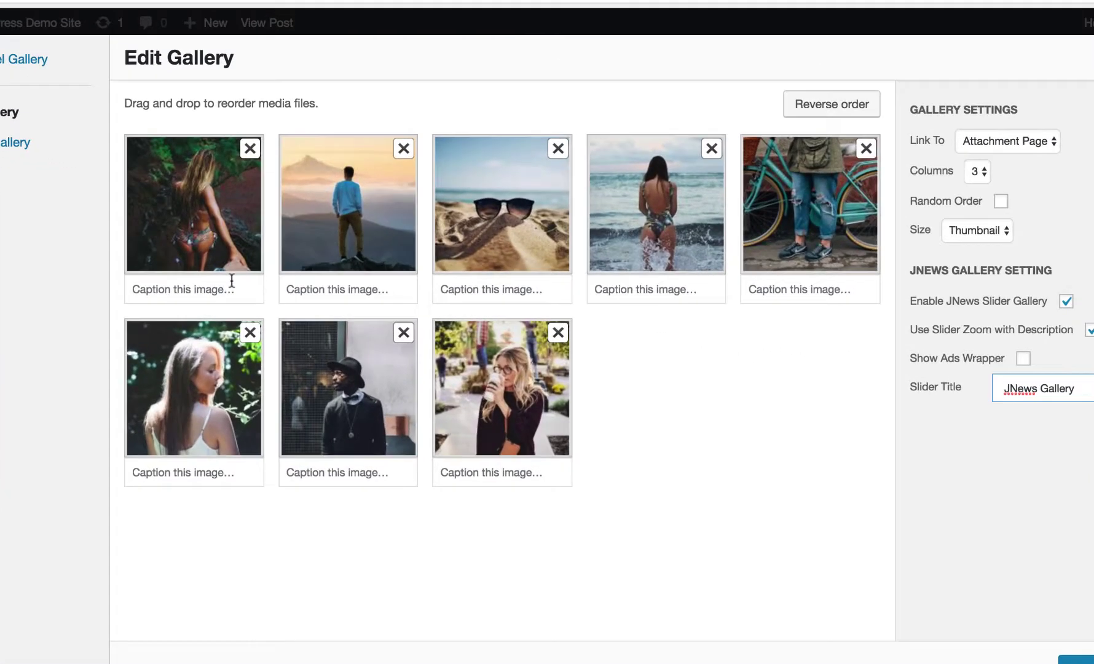
- Caption images one to four: 'Image caption here', 'Image descriptioin here', 'Say something about this image', 'Hello World'
left_click(277, 289)
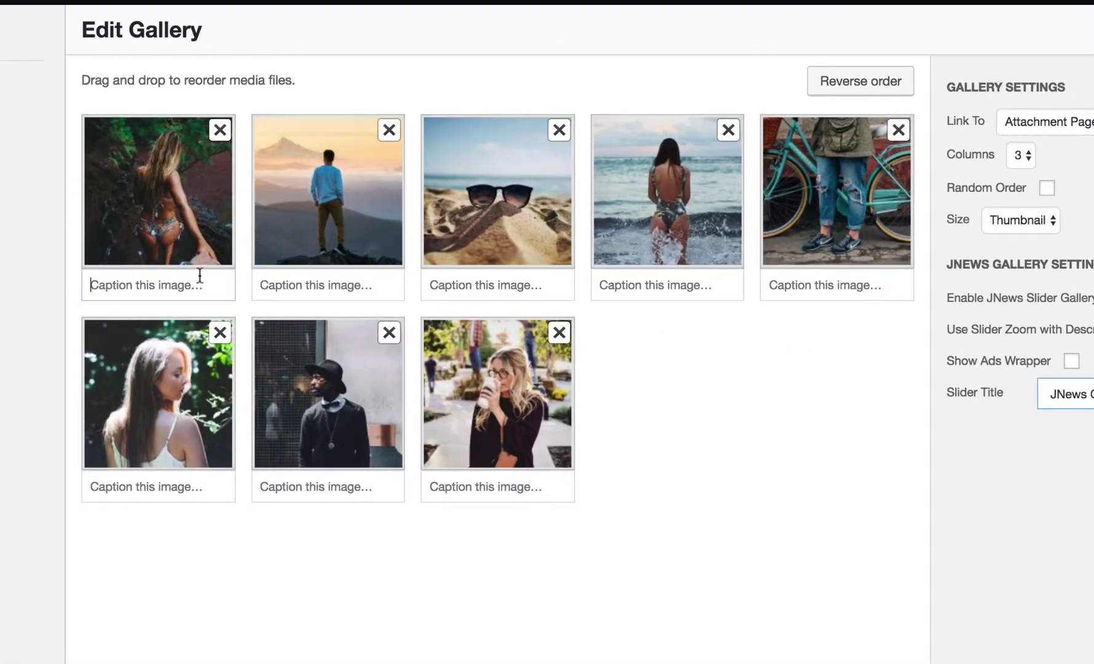
type("Image caption here")
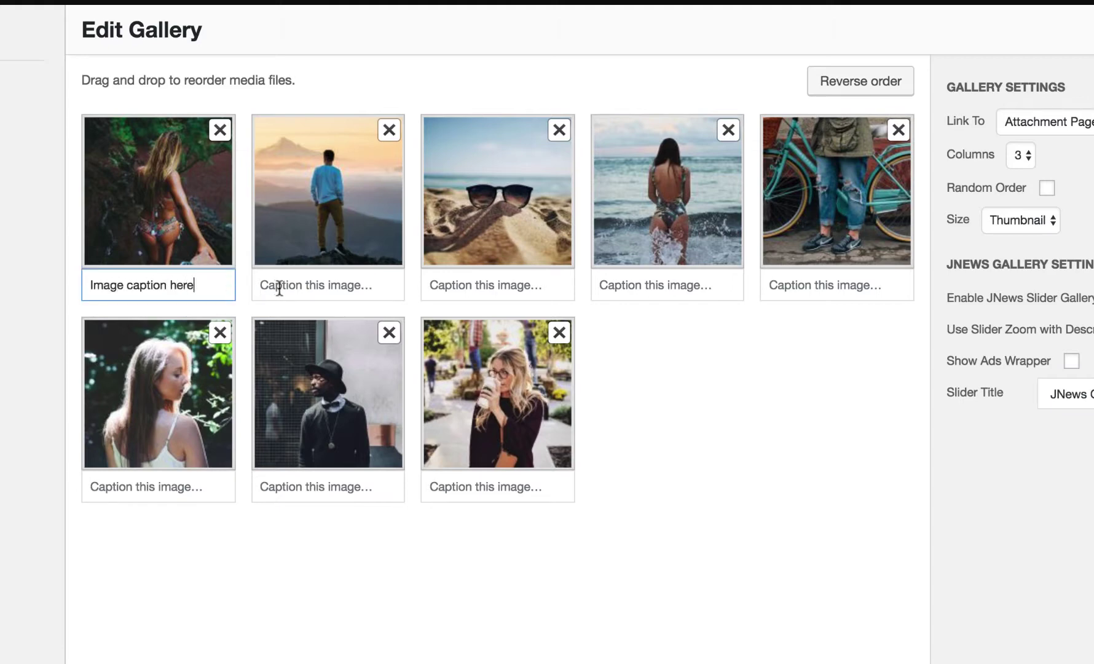
left_click(278, 286)
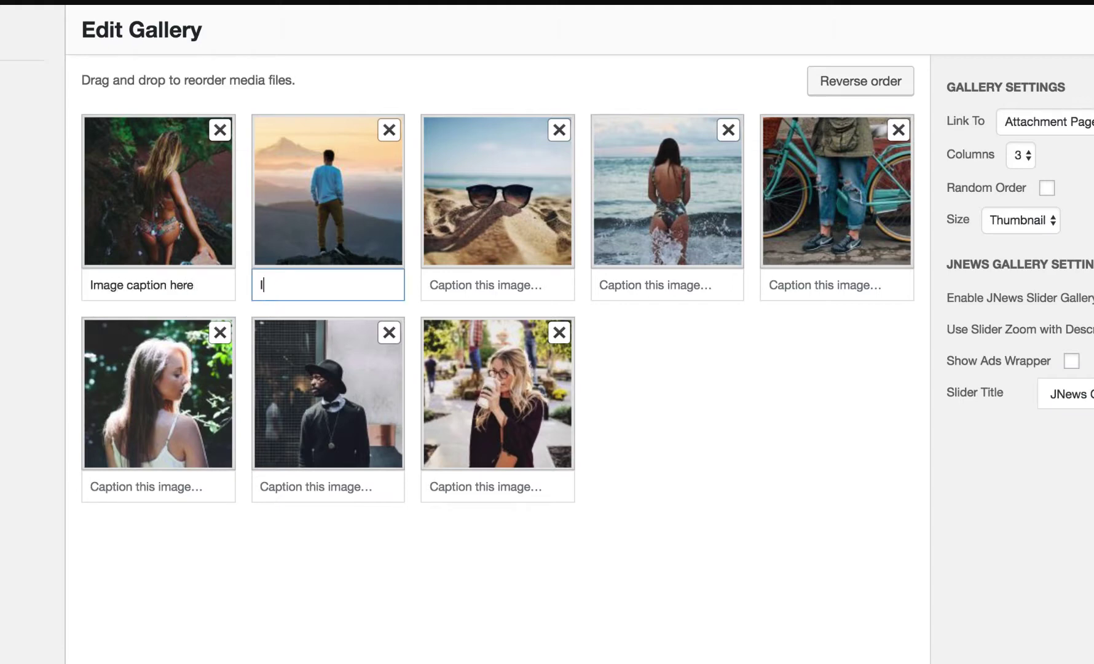
type("Image descriptioin here")
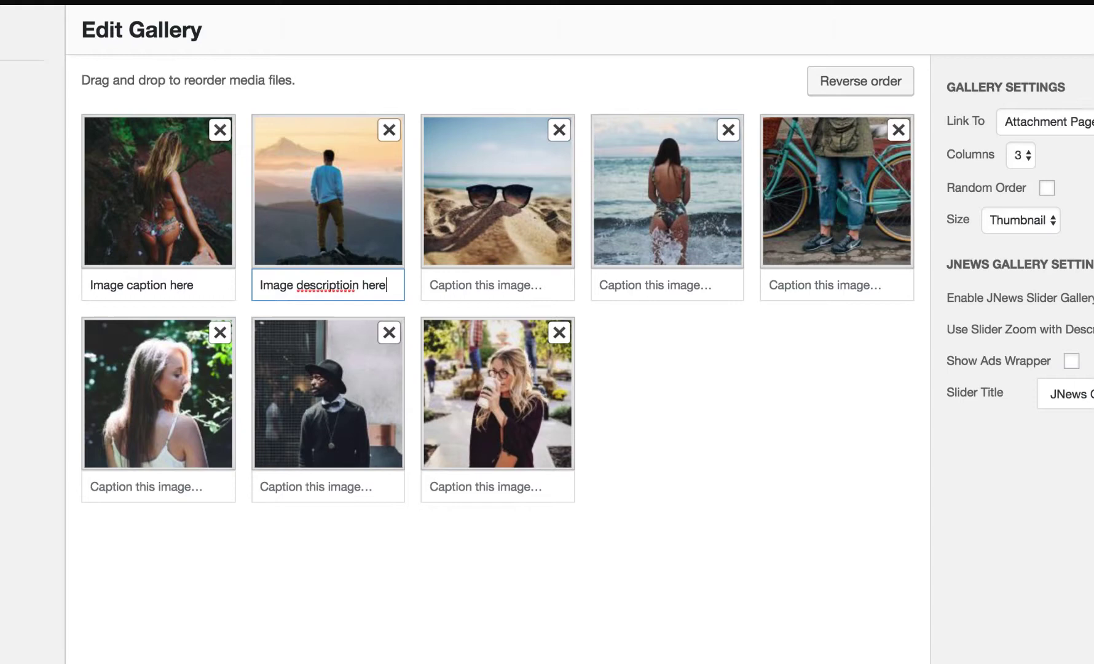
left_click(428, 287)
type("Sa")
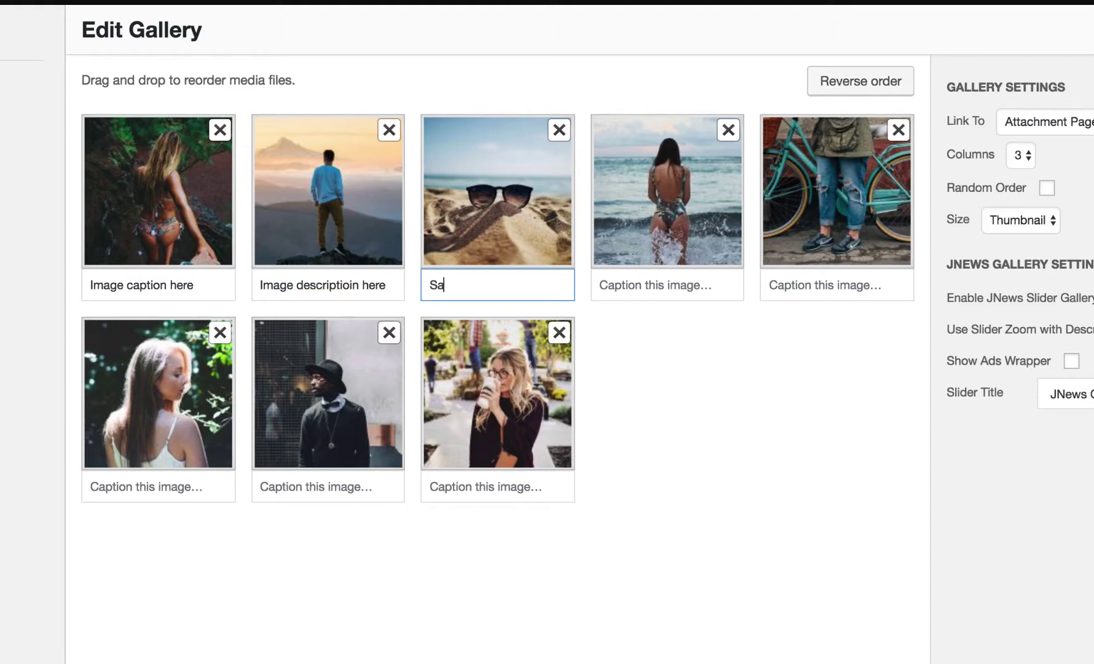
type("y something about this image")
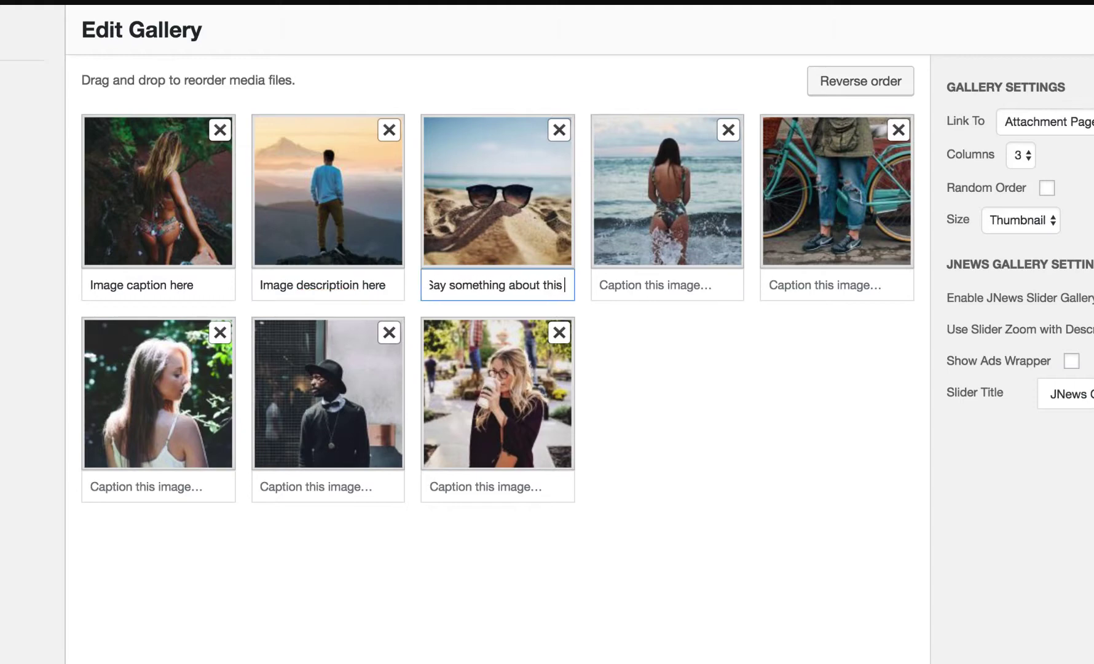
left_click(615, 287)
type("Hello World")
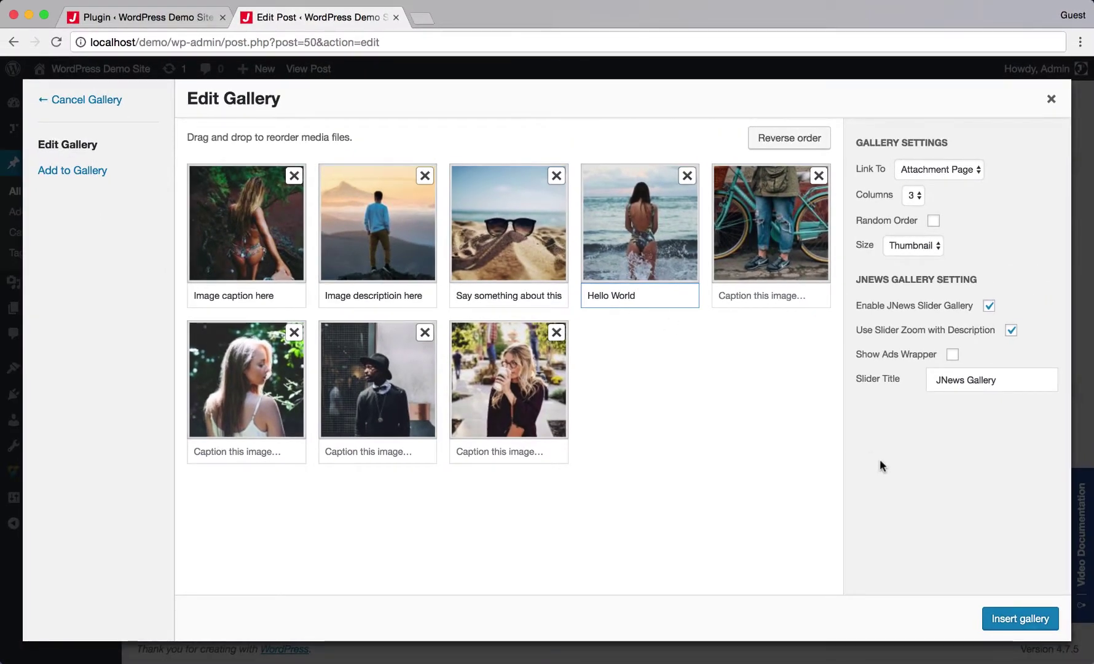
- Insert the captioned gallery, update the Zelda post, and view it live
left_click(1020, 619)
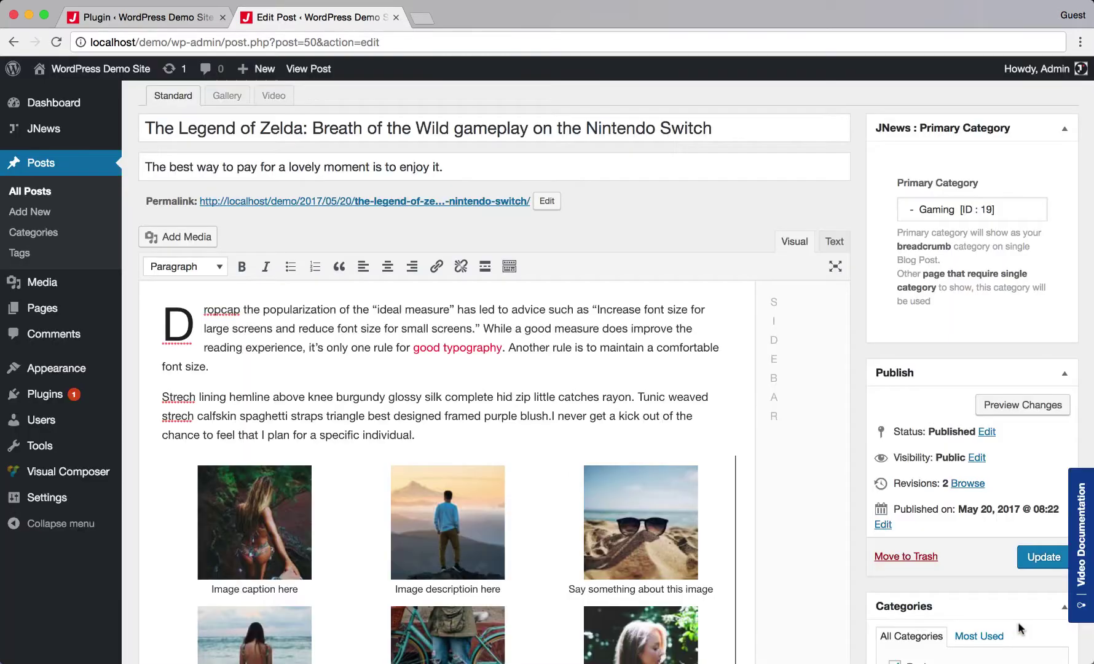
scroll(811, 578, "down", 3)
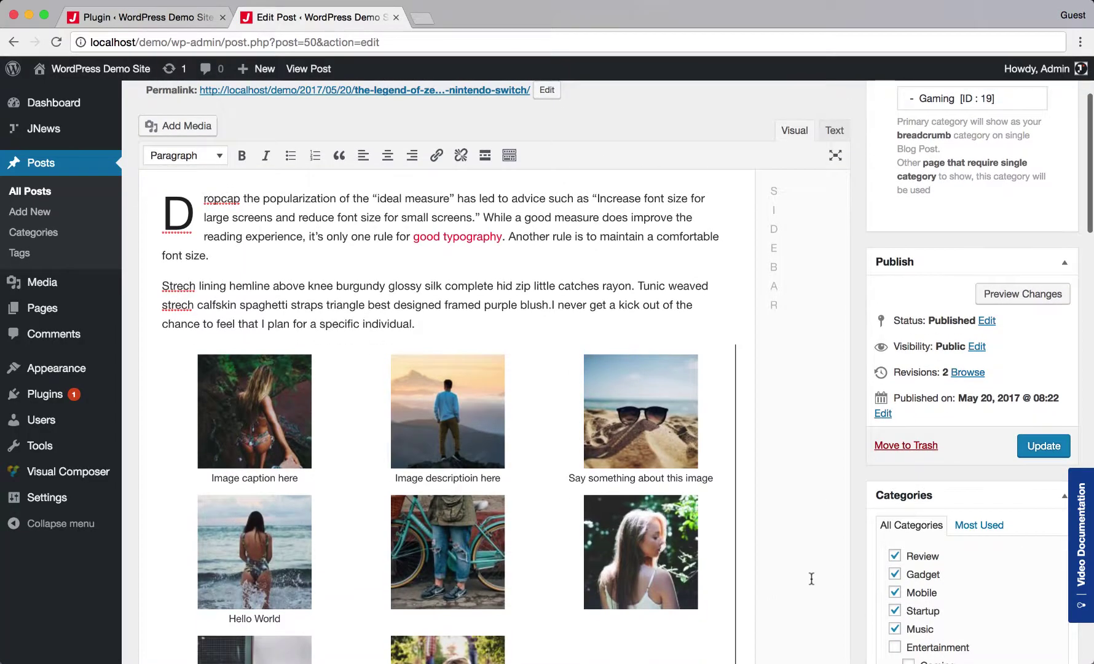
scroll(811, 578, "down", 4)
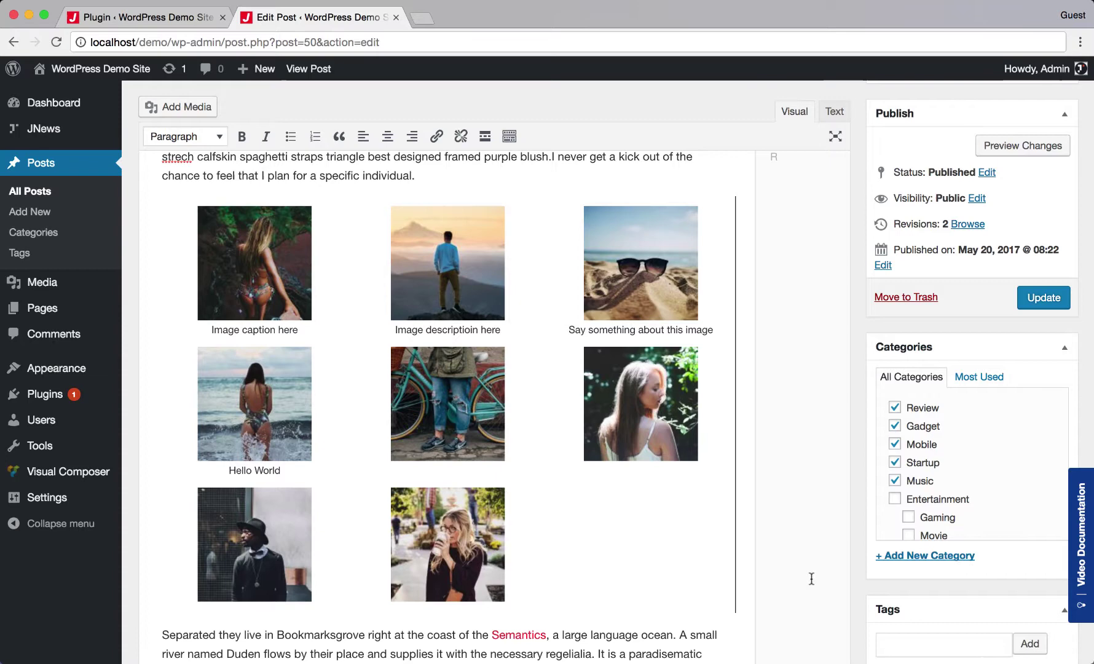
left_click(1052, 295)
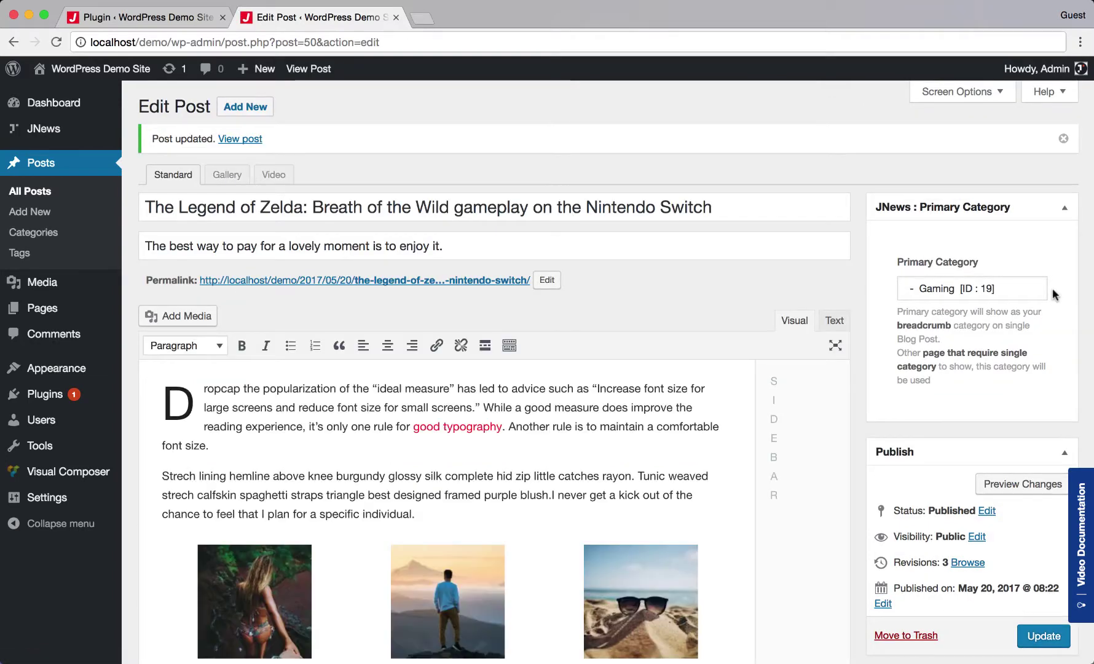
left_click(322, 72)
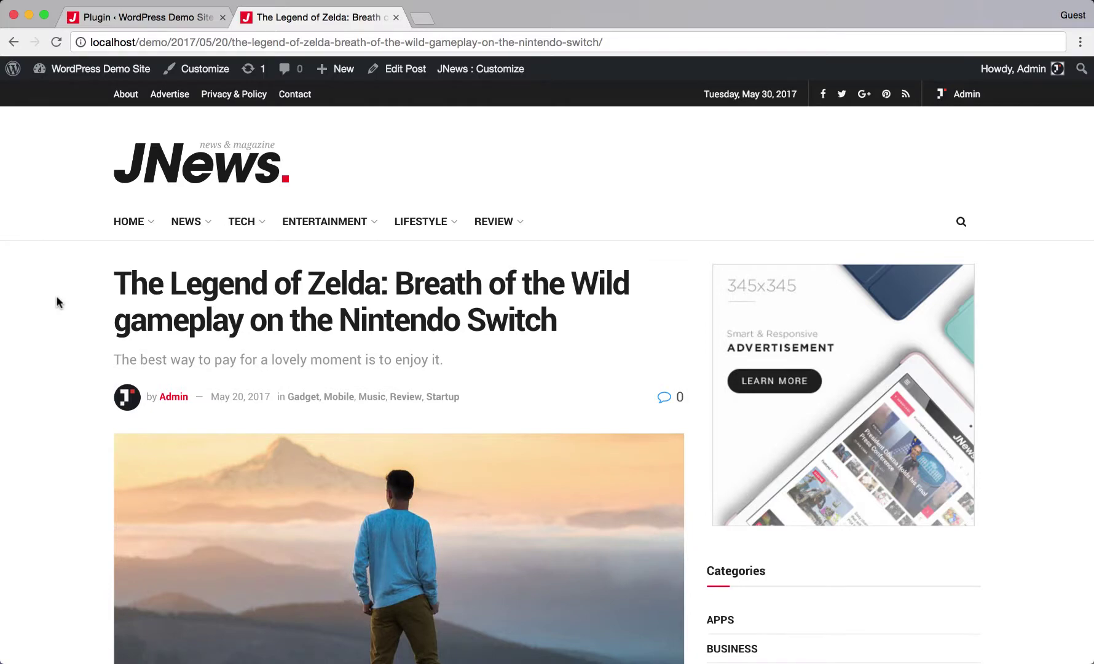
- Browse slides two to five by thumbnail and zoom in and out on the bicycle
scroll(57, 301, "down", 6)
scroll(56, 301, "down", 5)
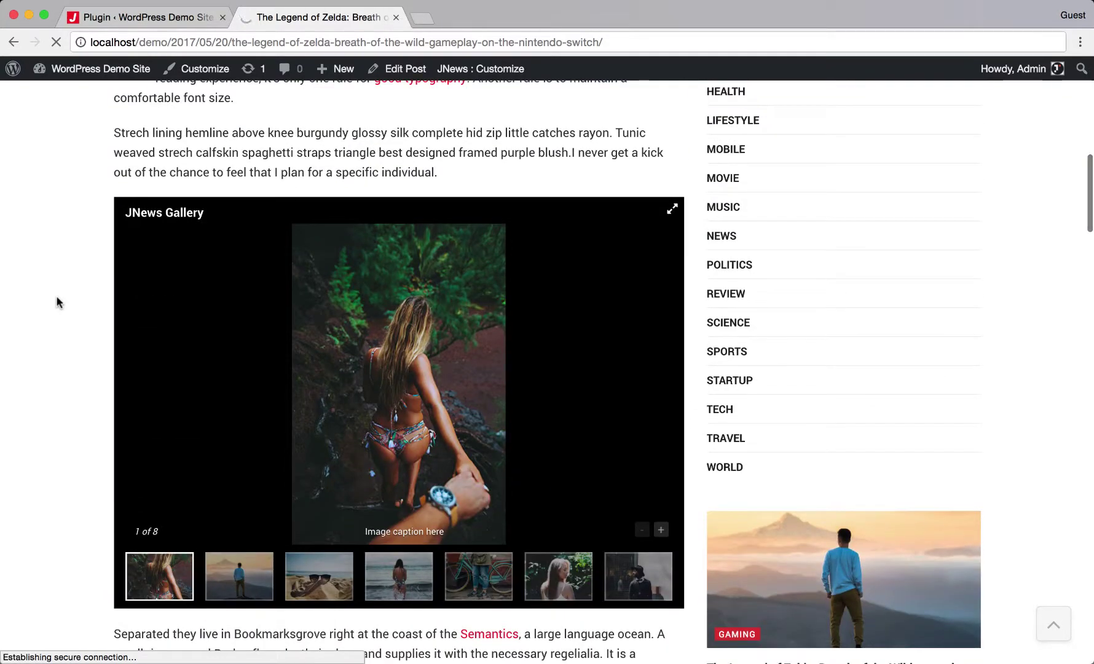
left_click(240, 572)
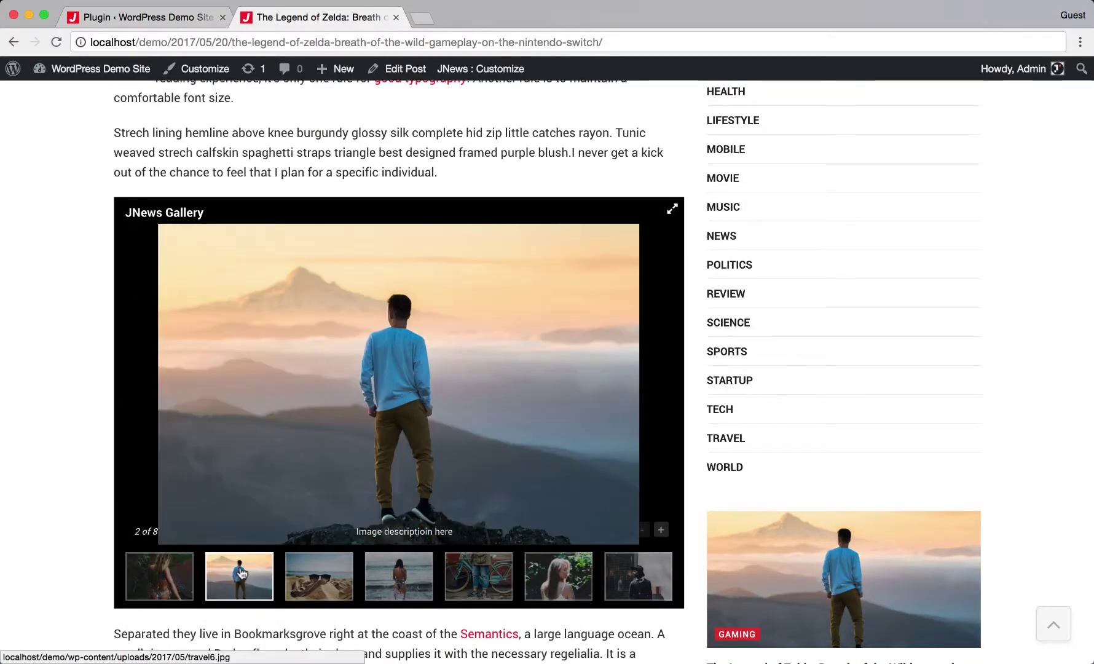
left_click(326, 584)
left_click(399, 581)
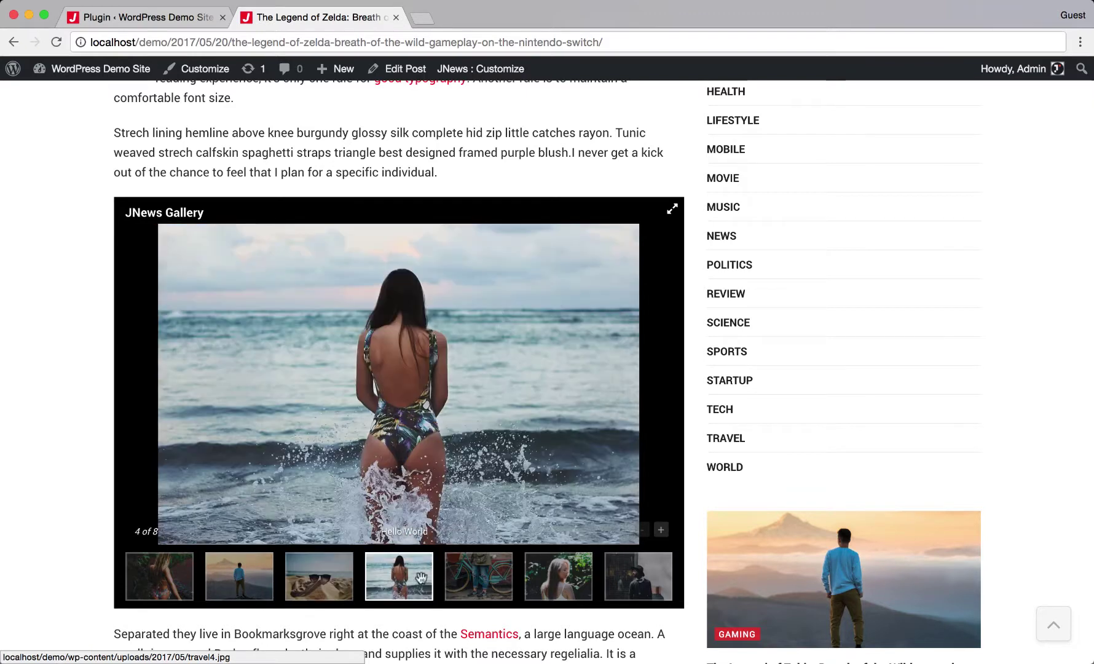
left_click(469, 584)
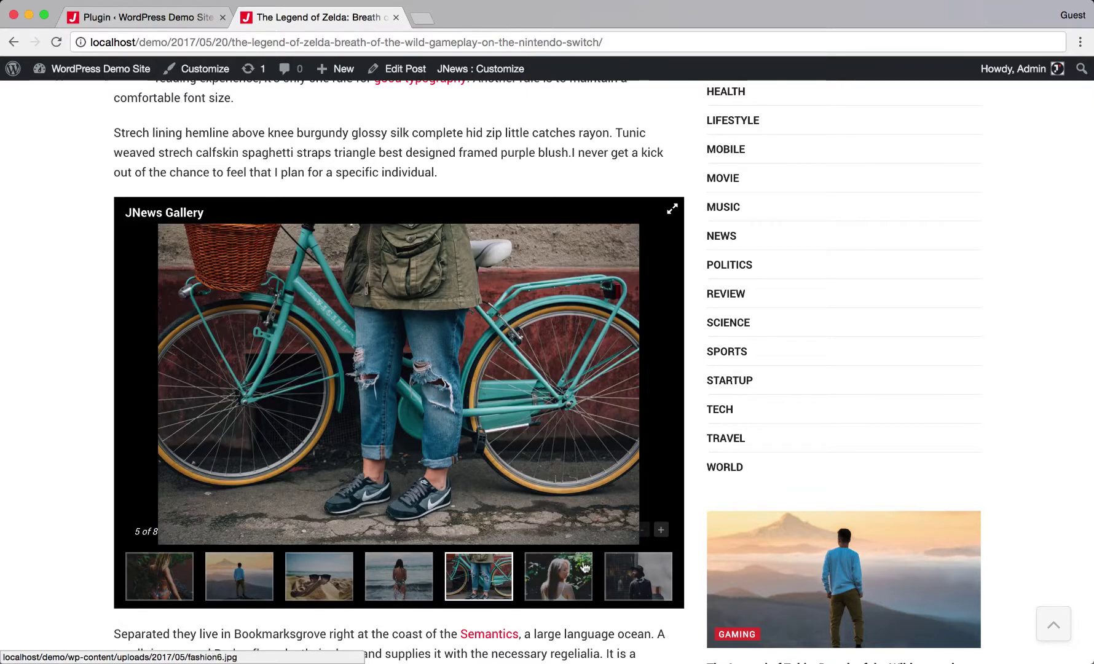
left_click(659, 532)
left_click(643, 533)
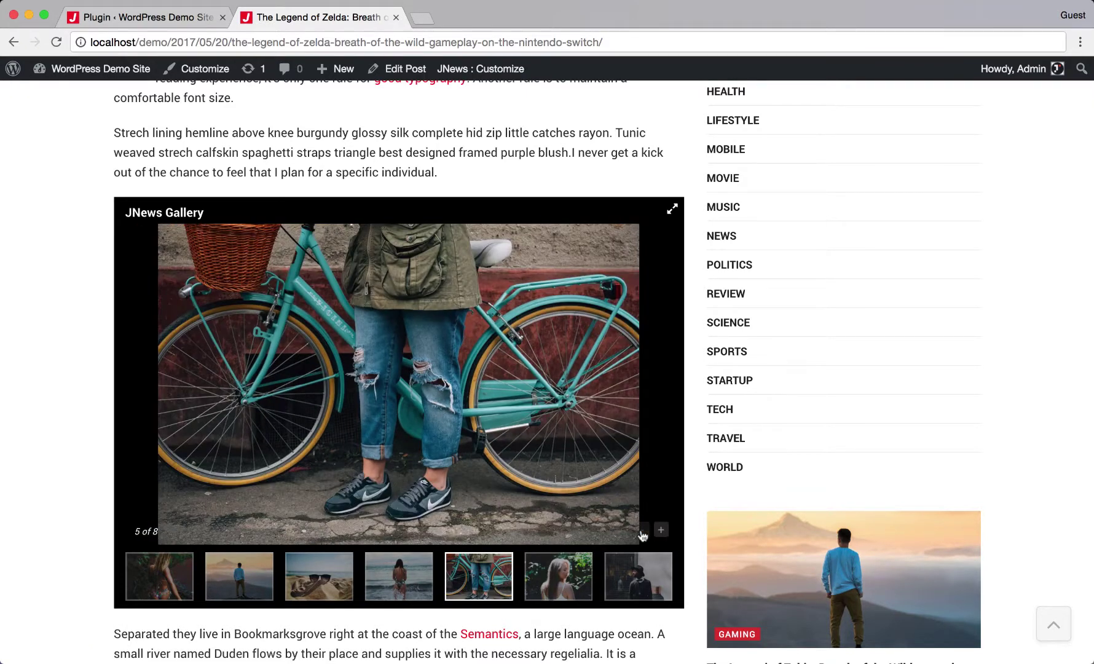
- Arrow forward to the last slide, then back to the first slide
left_click(648, 384)
left_click(649, 384)
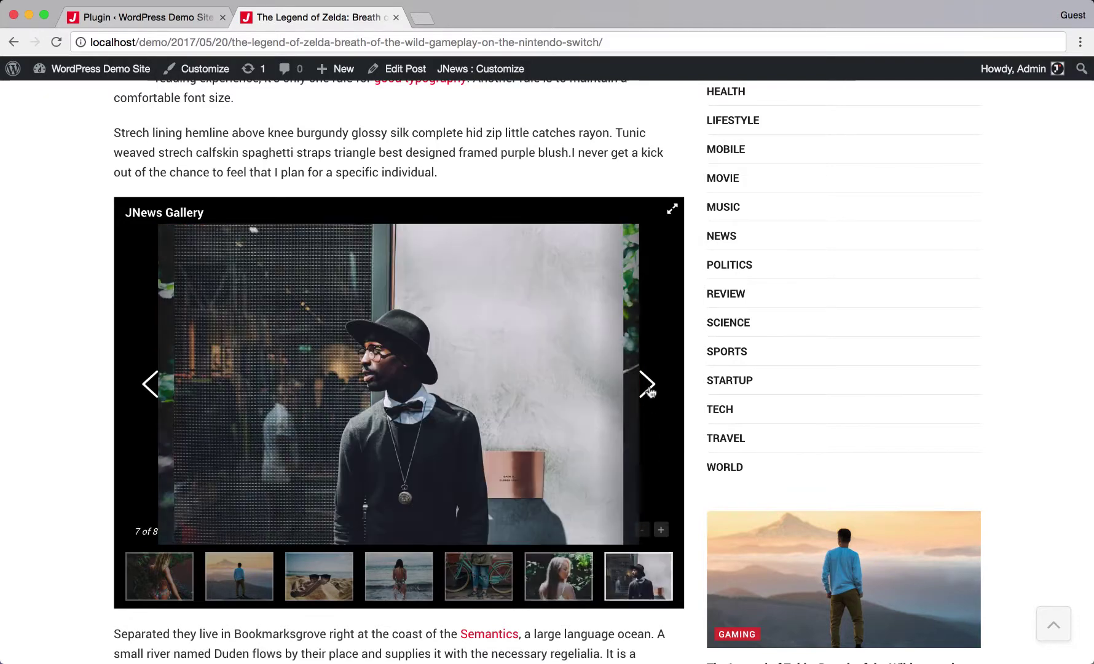
left_click(650, 387)
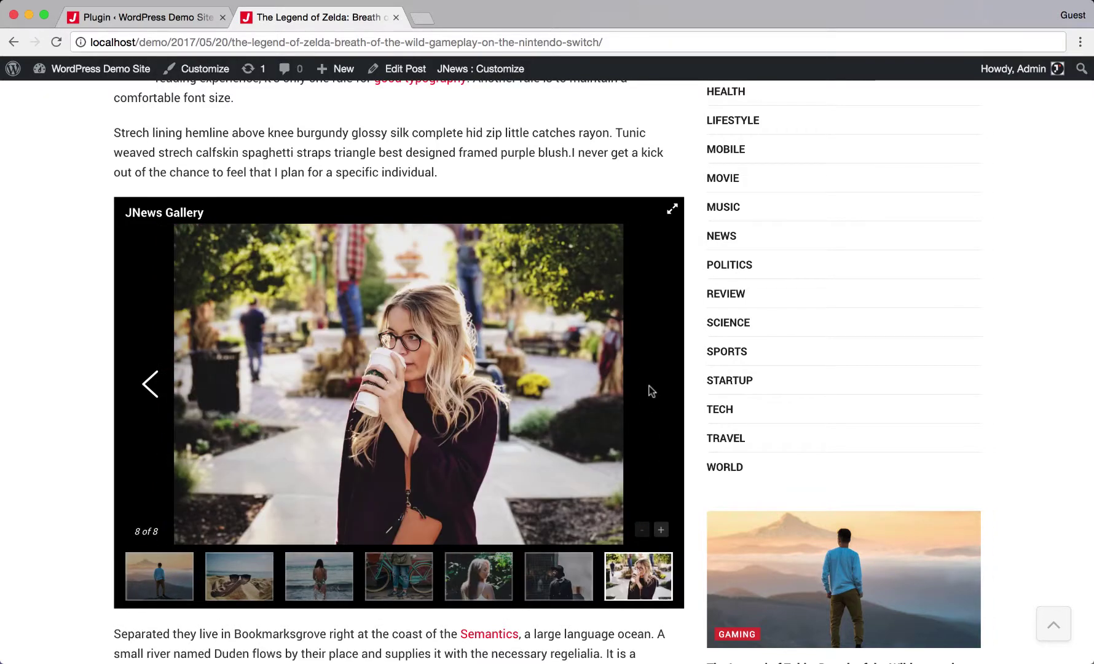
left_click(139, 392)
left_click(139, 392)
left_click(139, 392)
left_click(138, 394)
left_click(139, 393)
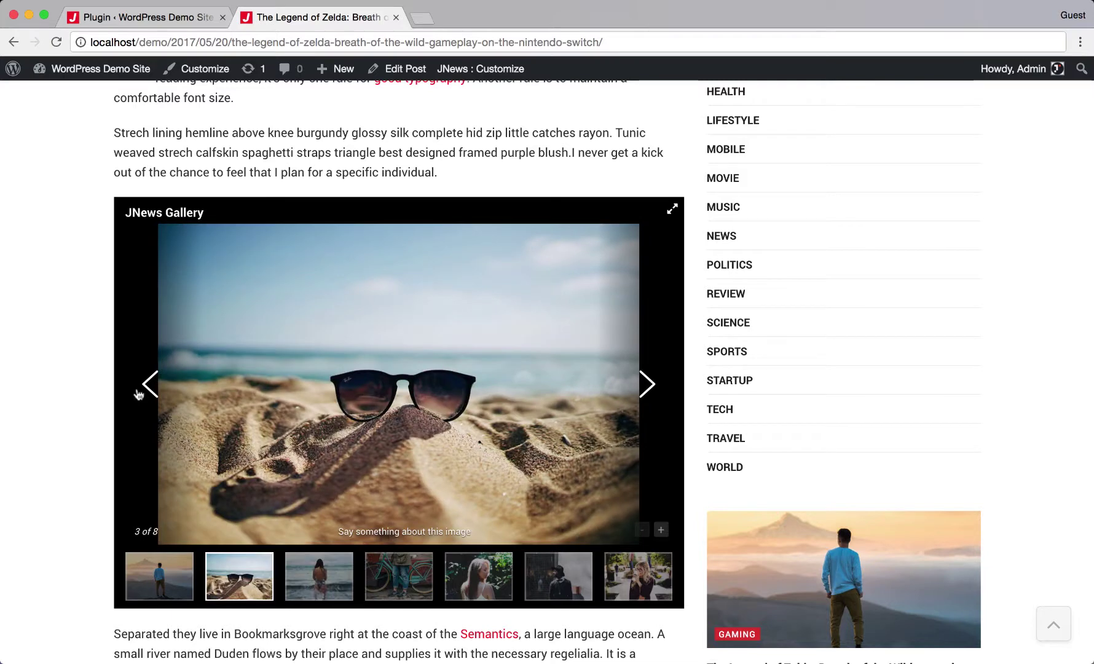
left_click(138, 394)
left_click(137, 391)
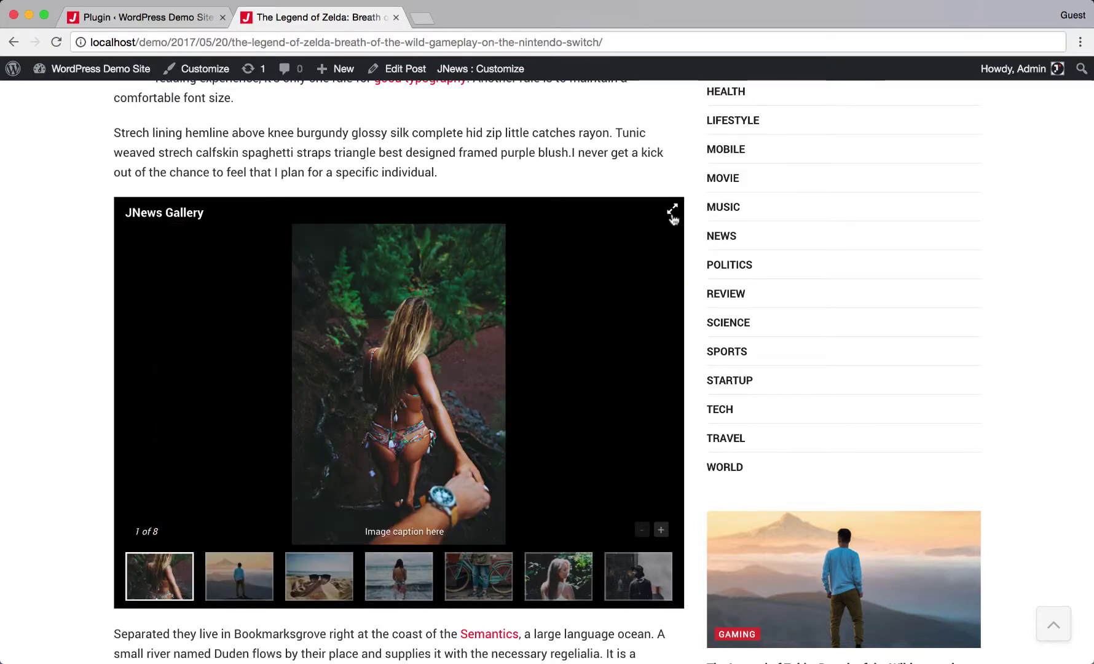
- Open the full-window gallery view and step through to image 8 of 8
left_click(672, 209)
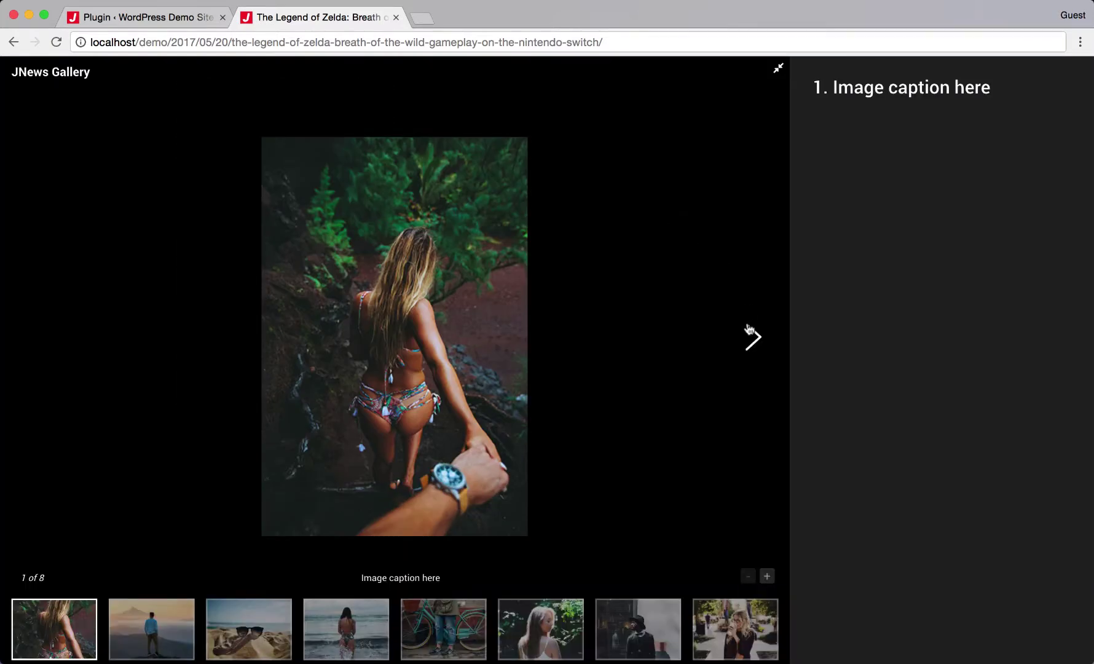
left_click(749, 330)
left_click(749, 330)
left_click(749, 330)
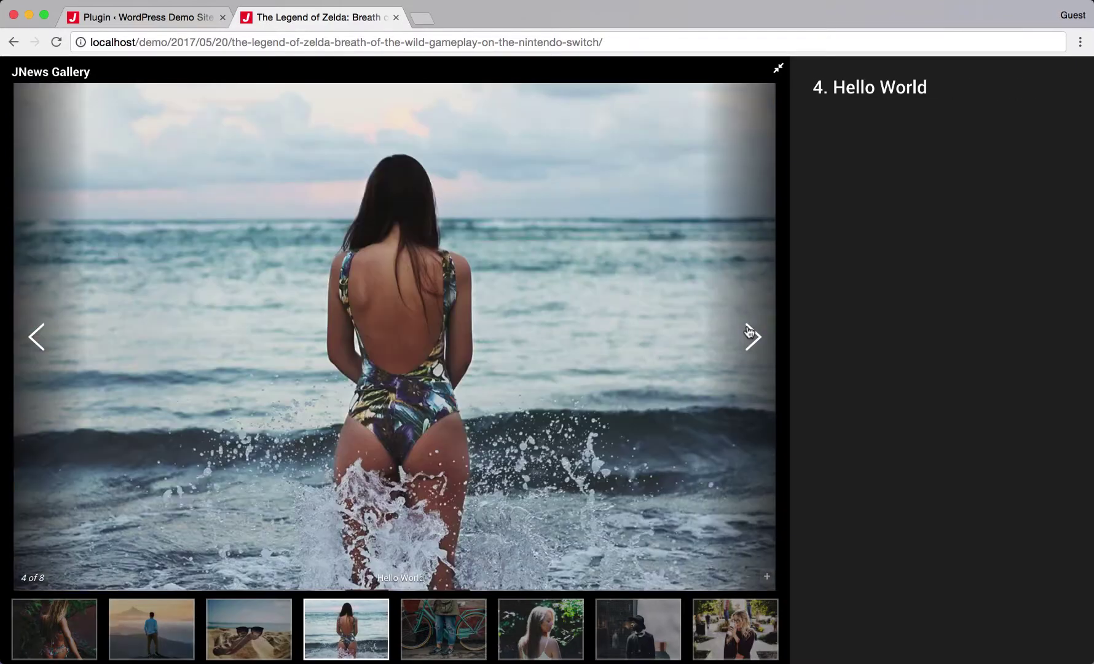
left_click(749, 330)
left_click(749, 330)
left_click(749, 329)
left_click(749, 330)
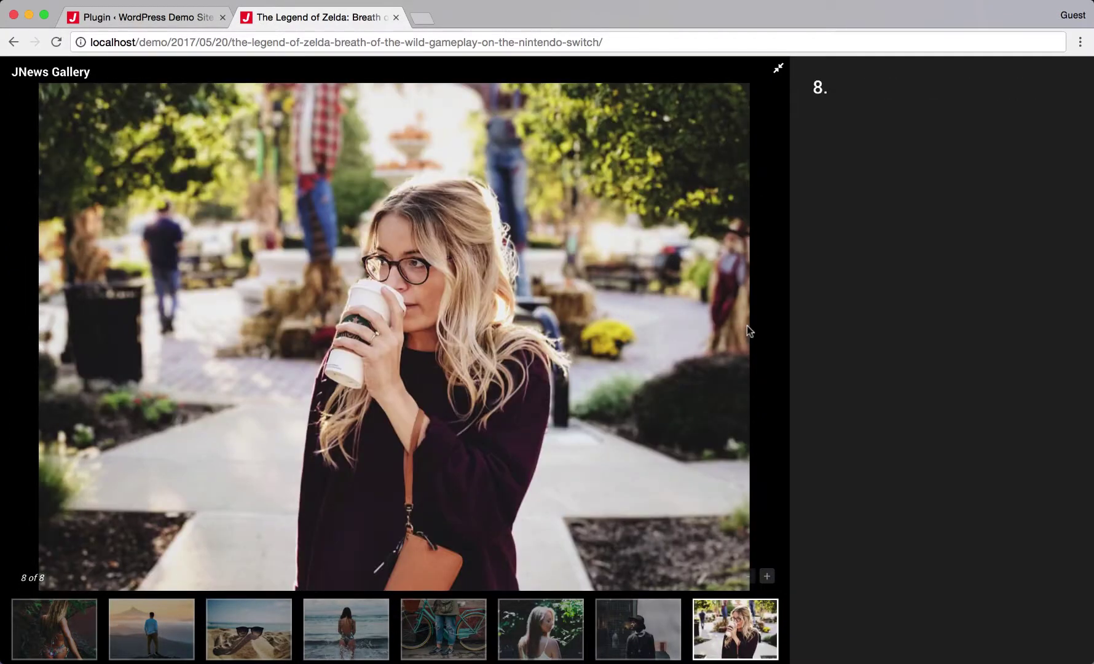
- Exit the fullscreen gallery lightbox to return to the in-post slider at image 8 of 8
left_click(779, 71)
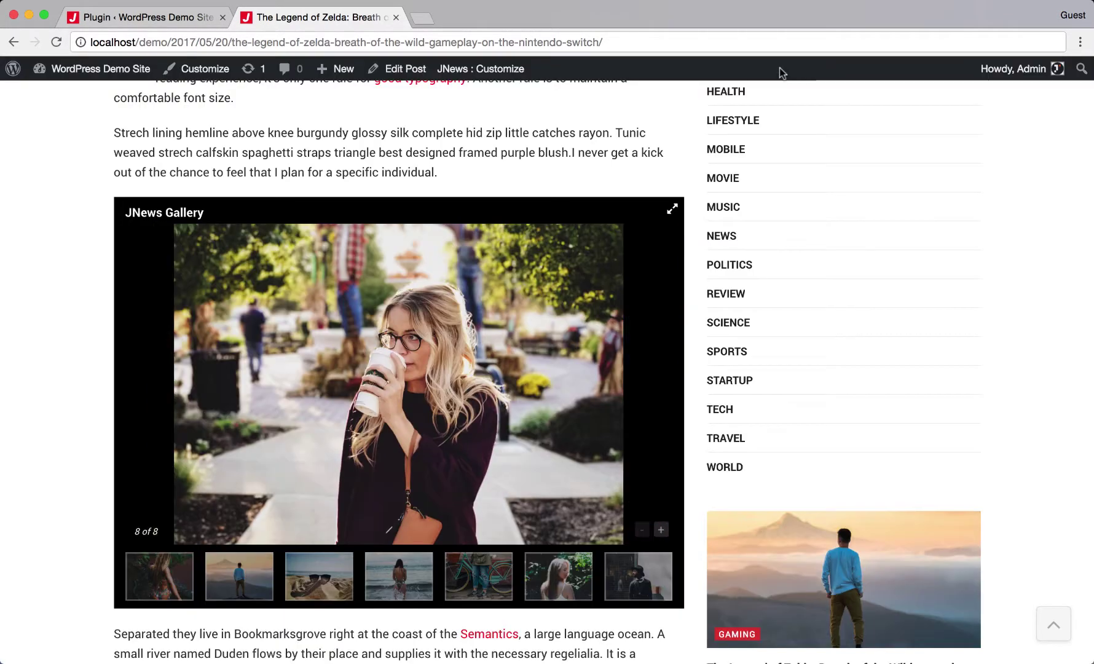